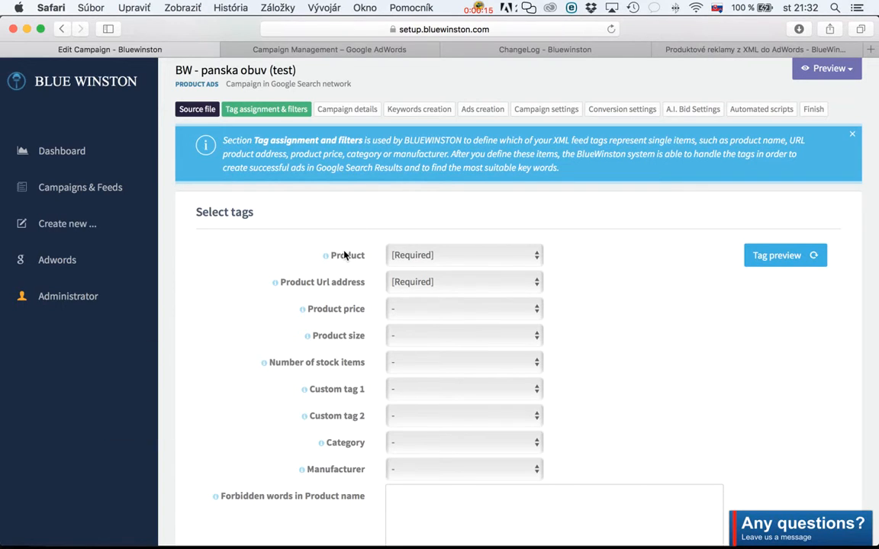
Assign the PRODUCT feed tag to Product and the URL tag to Product Url address.
mouse_move(326, 256)
left_click(506, 261)
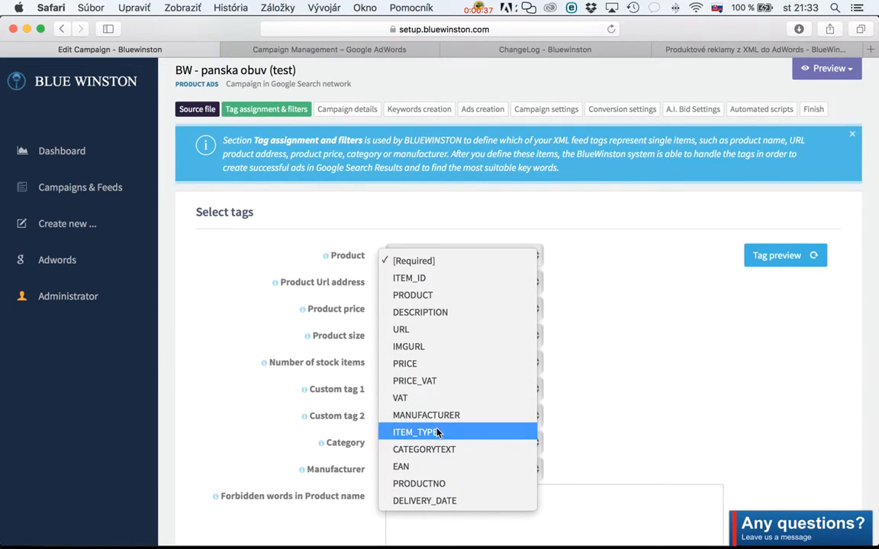
left_click(428, 299)
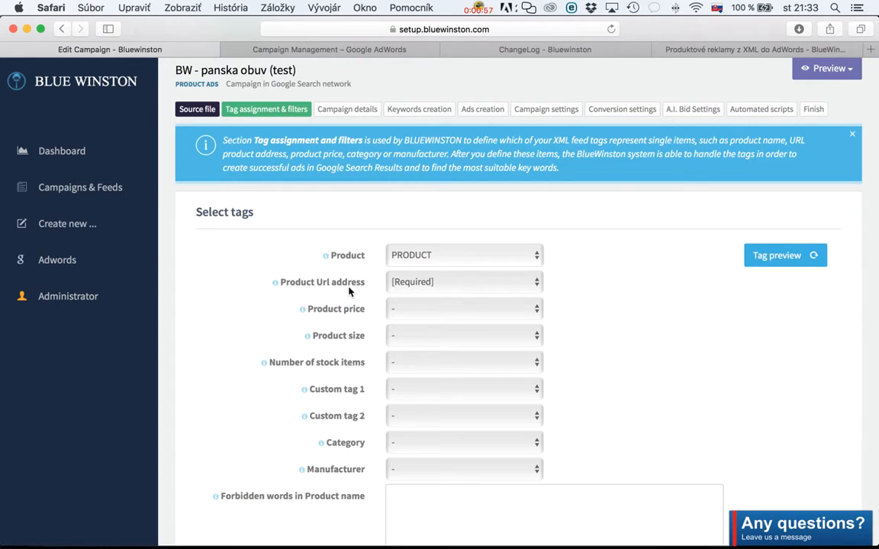
left_click(432, 284)
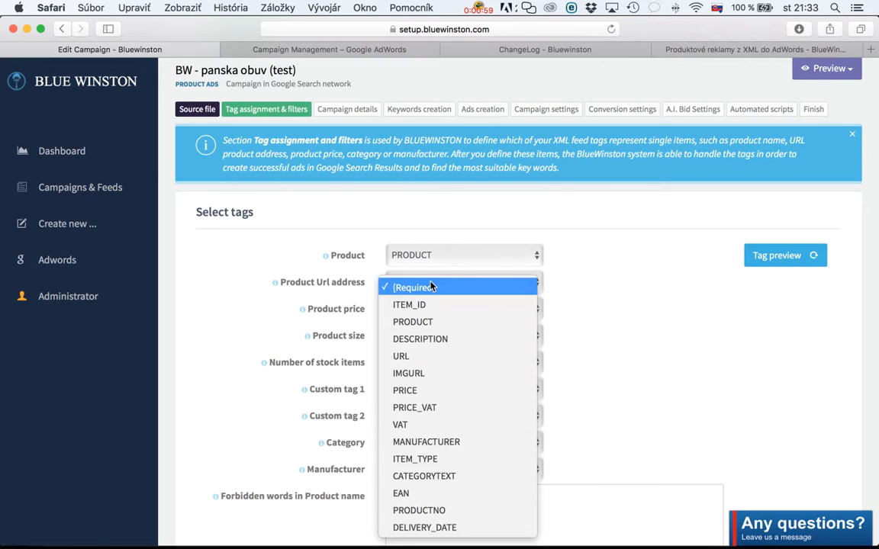
left_click(441, 359)
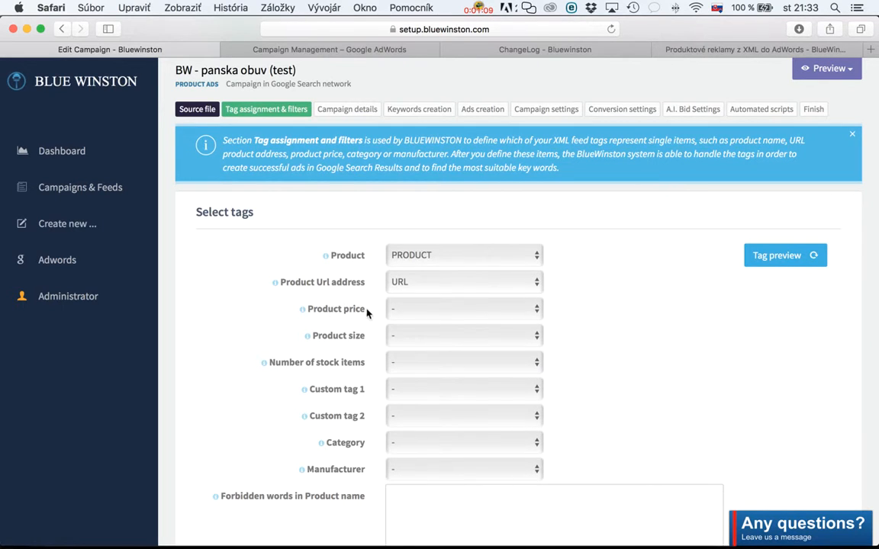
Assign the PRICE_VAT feed tag to Product price.
left_click(437, 308)
scroll(443, 405, "down", 1)
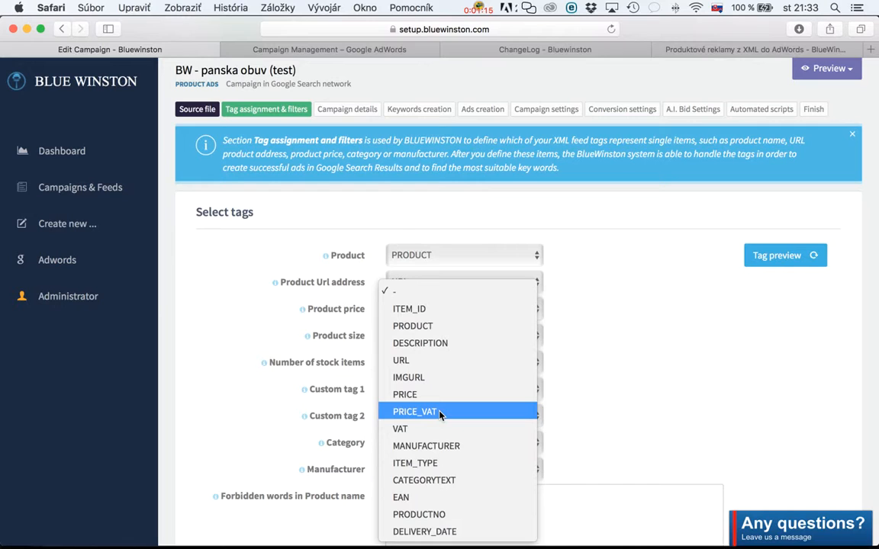
left_click(441, 412)
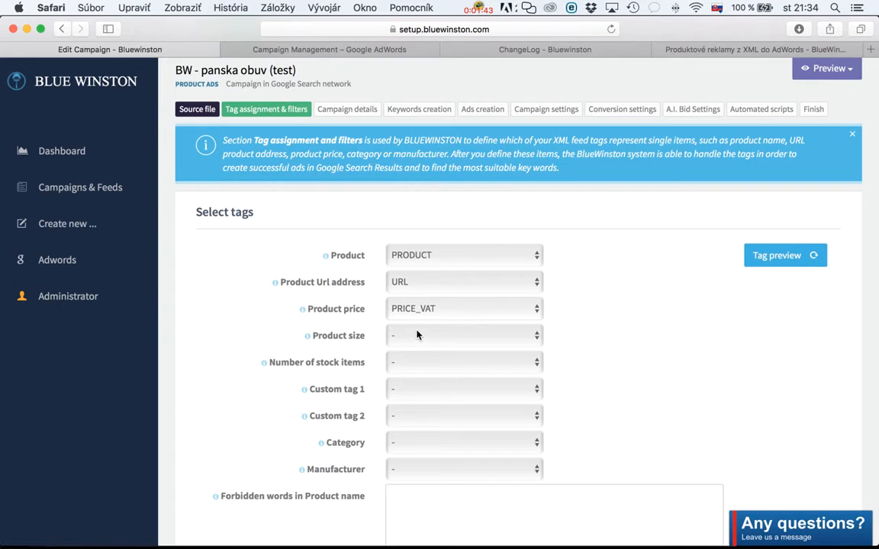
View the feed tags offered for Product size and Number of stock items, leaving both unassigned.
left_click(390, 329)
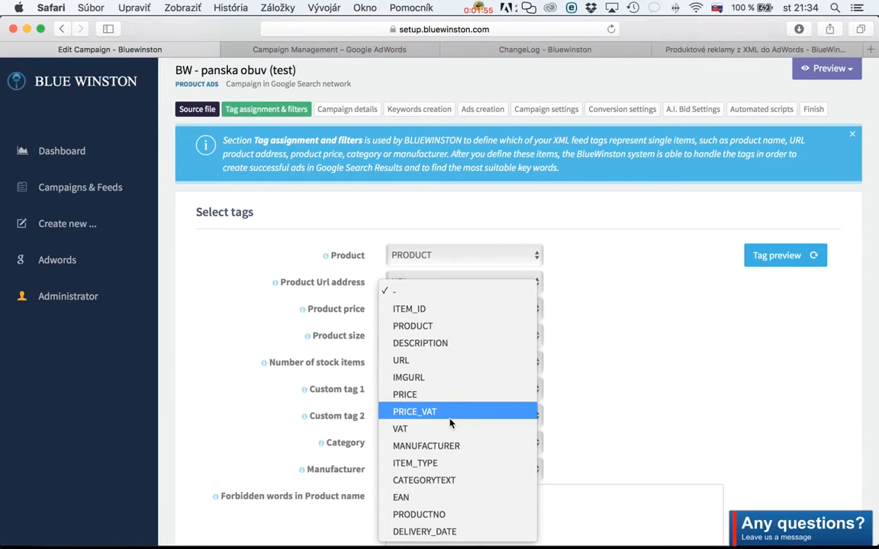
left_click(565, 317)
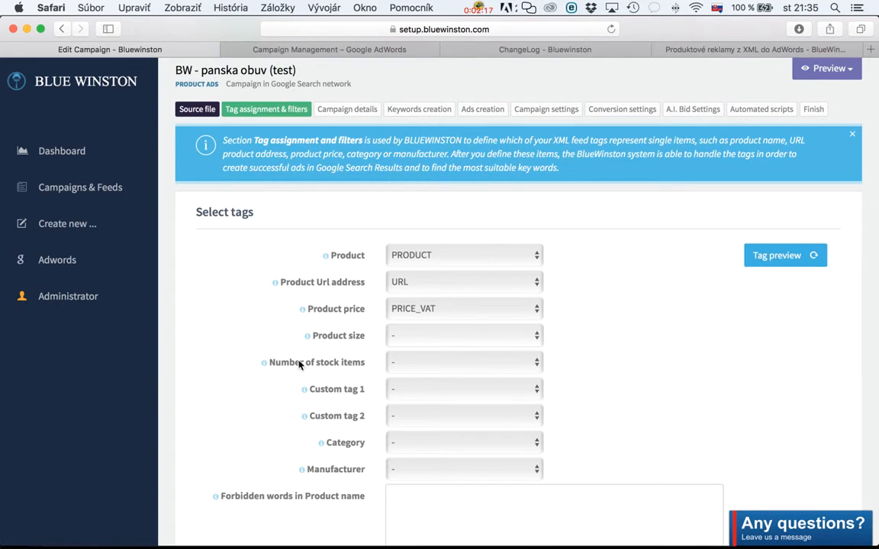
mouse_move(265, 363)
left_click(476, 360)
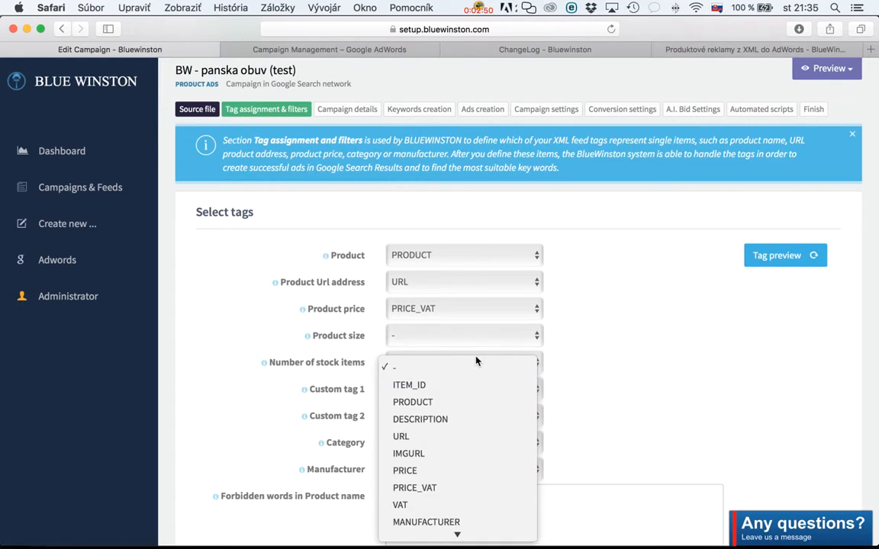
left_click(565, 361)
Assign the CATEGORYTEXT feed tag to Category.
scroll(566, 361, "down", 1)
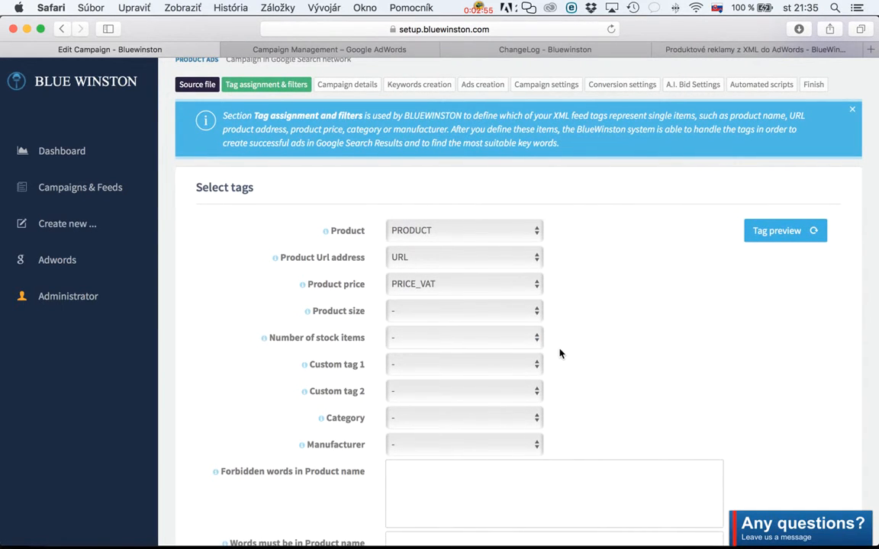
scroll(559, 353, "down", 1)
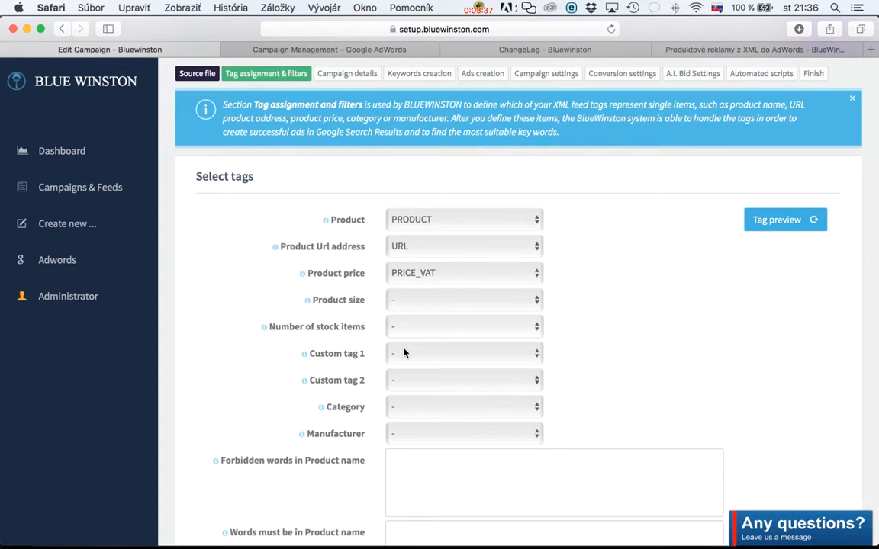
scroll(406, 355, "down", 1)
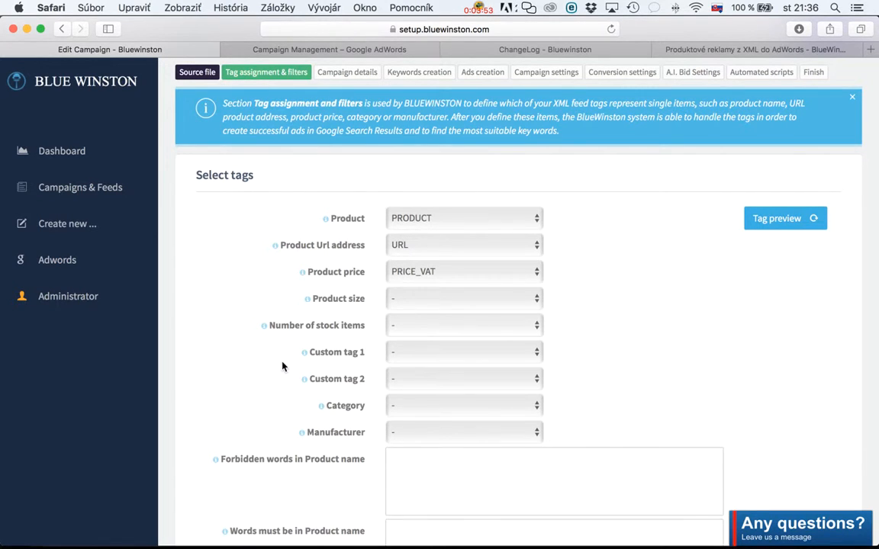
scroll(357, 407, "down", 3)
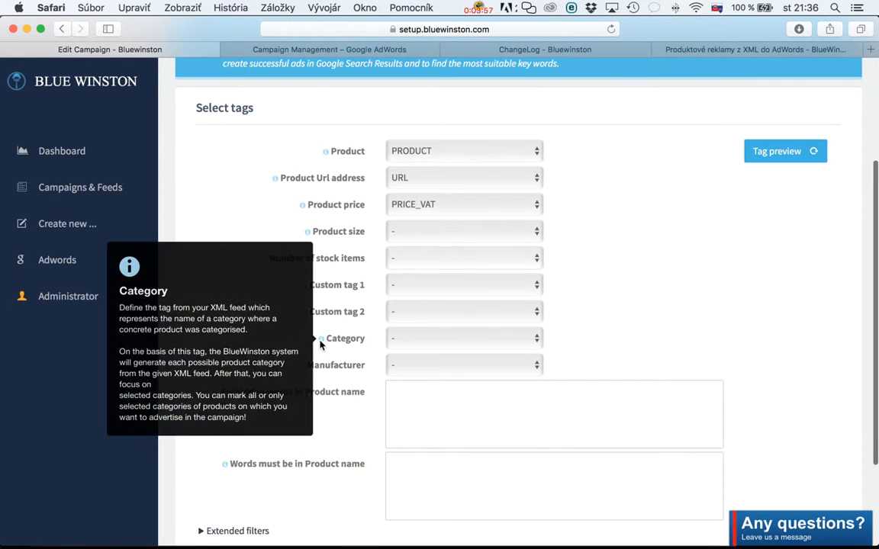
scroll(320, 341, "down", 1)
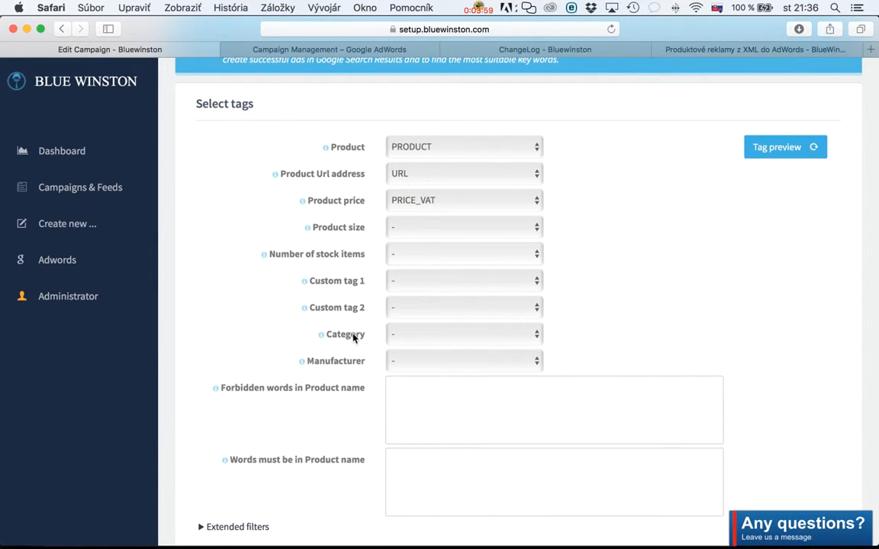
left_click(403, 337)
scroll(445, 428, "down", 2)
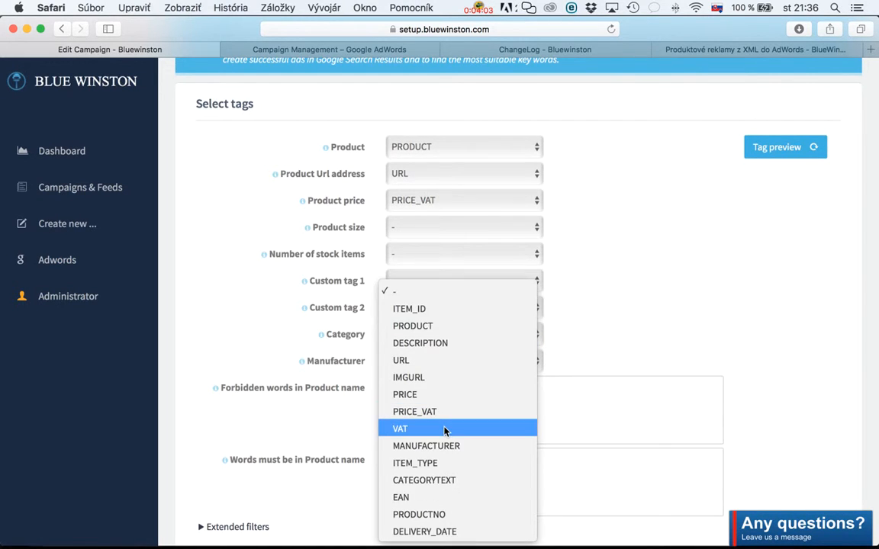
left_click(448, 481)
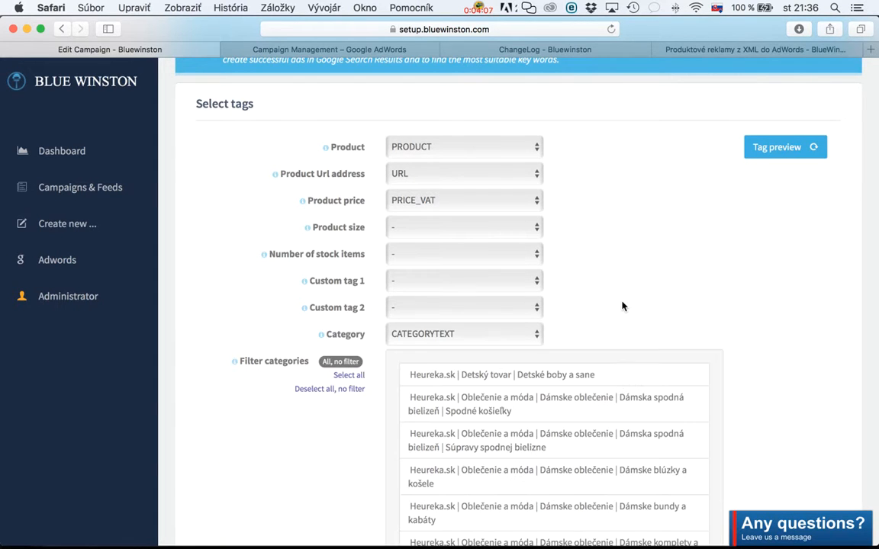
Look through the Filter categories list down to its last entry and return to its beginning.
scroll(300, 326, "down", 1)
scroll(300, 325, "down", 5)
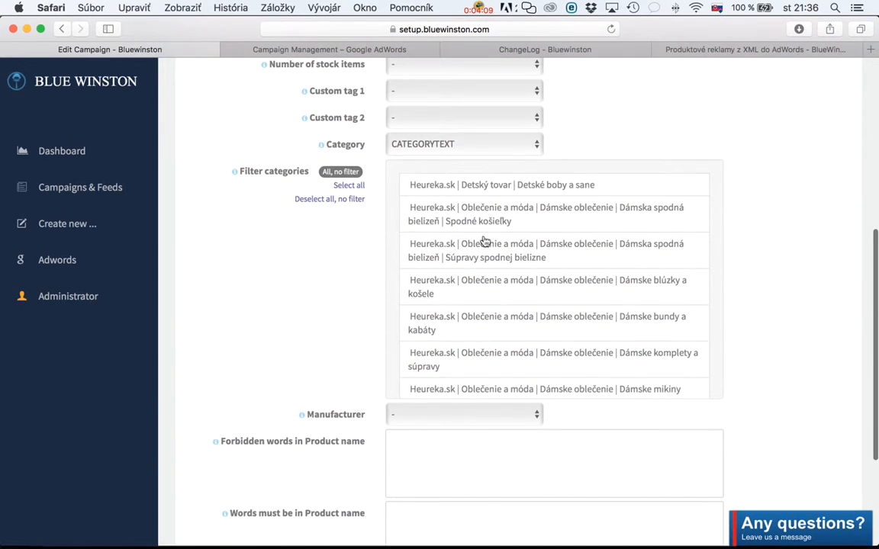
scroll(496, 250, "down", 15)
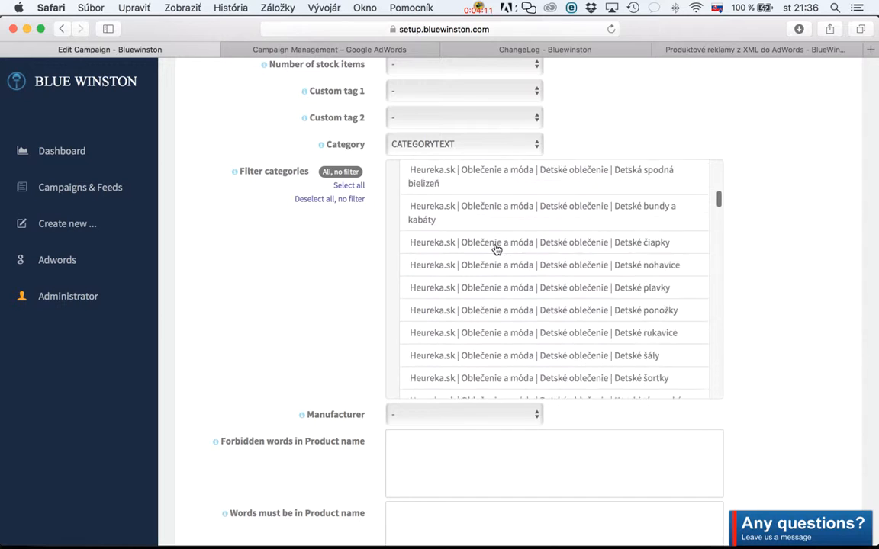
scroll(496, 249, "down", 15)
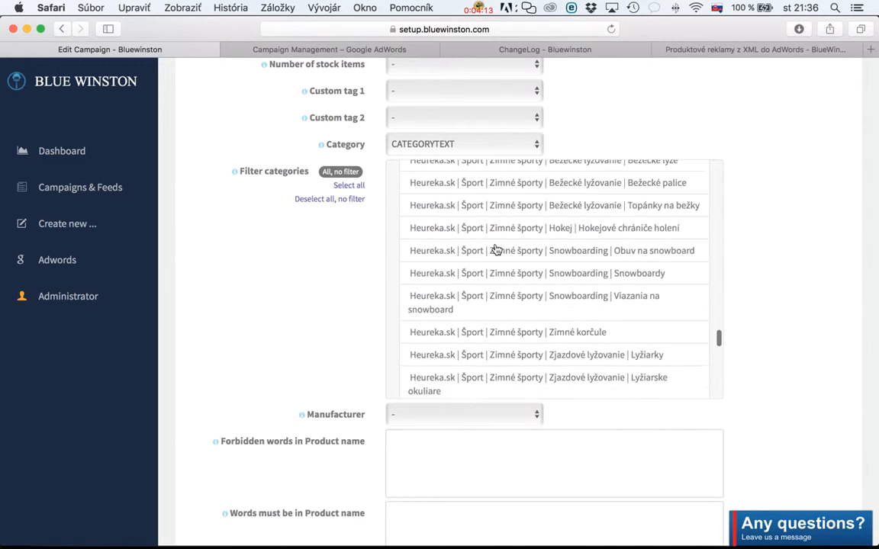
scroll(496, 249, "down", 5)
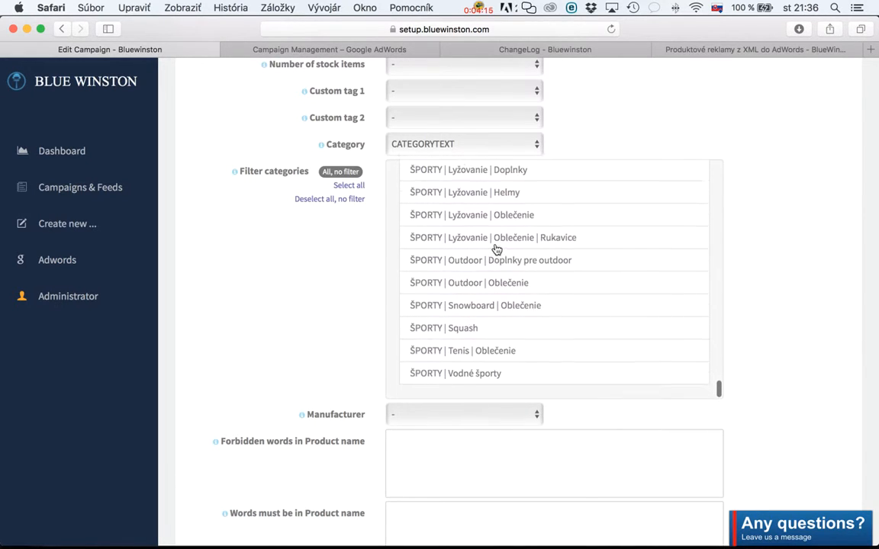
scroll(496, 250, "up", 8)
scroll(496, 250, "up", 20)
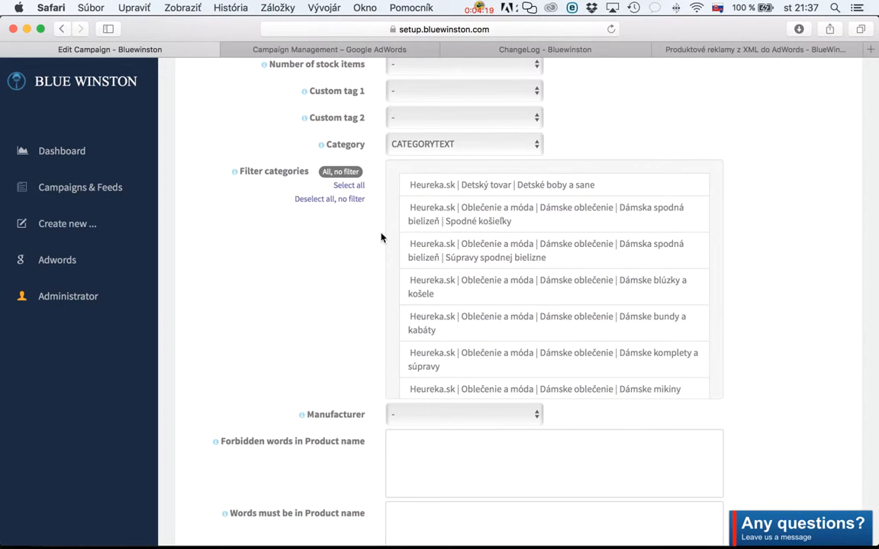
Highlight the words "panska obuv" in the campaign title above the tag assignment form.
scroll(292, 222, "up", 3)
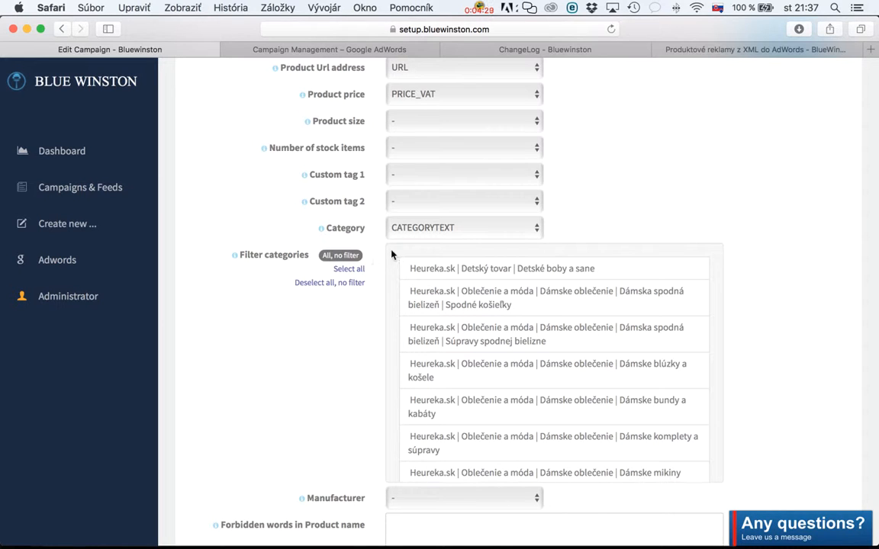
scroll(726, 219, "up", 6)
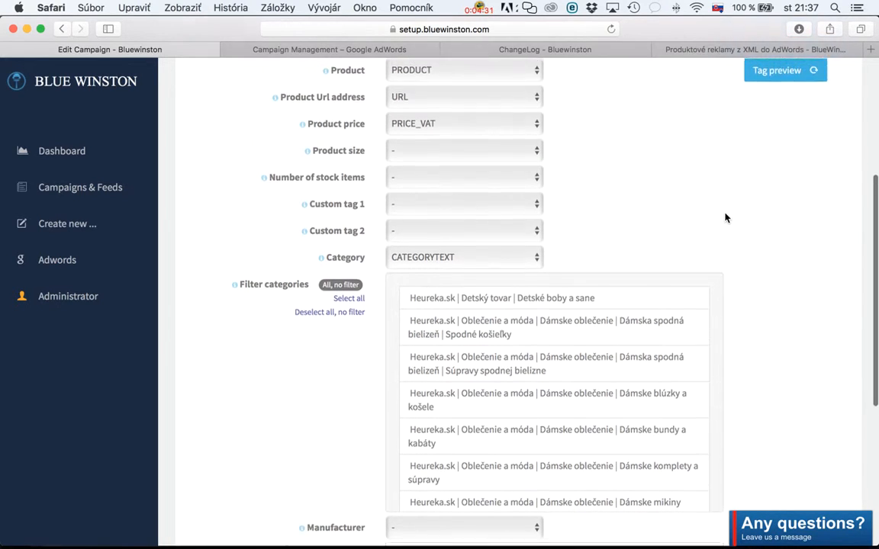
scroll(725, 218, "down", 3)
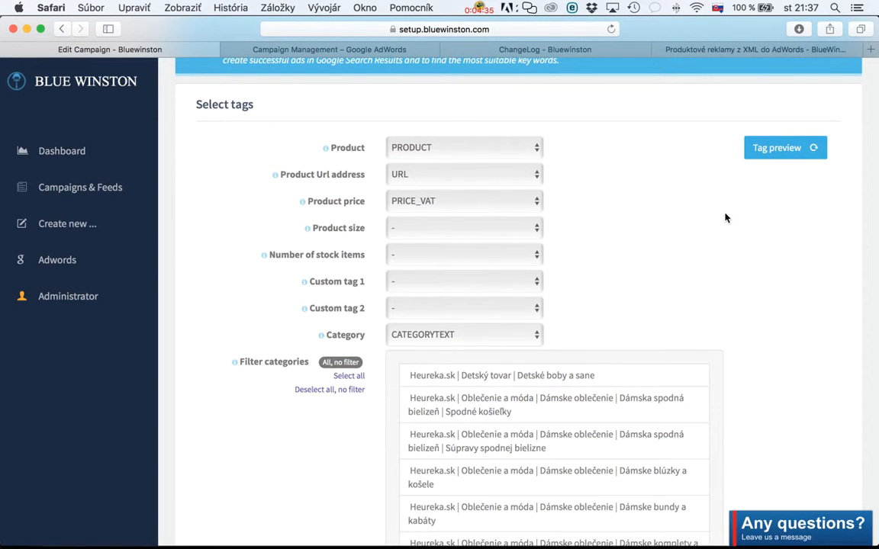
scroll(717, 216, "up", 3)
scroll(566, 289, "down", 3)
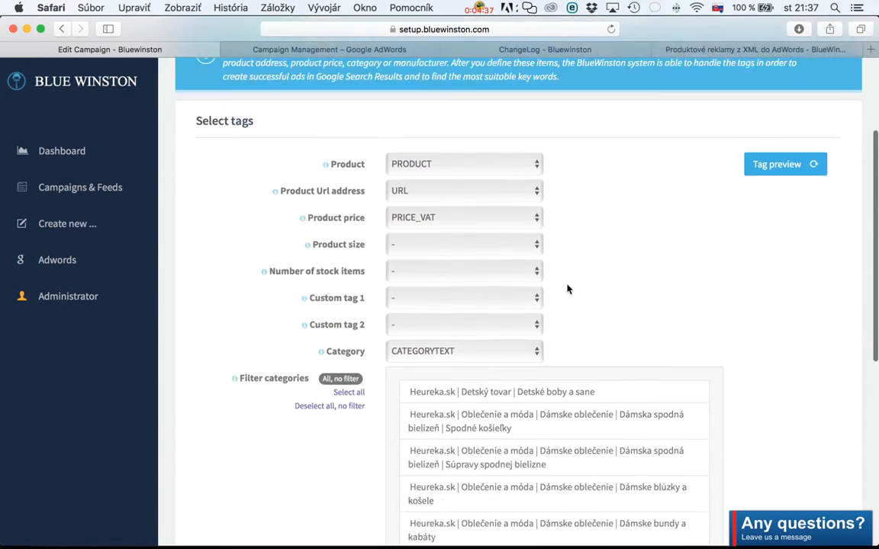
scroll(567, 289, "down", 4)
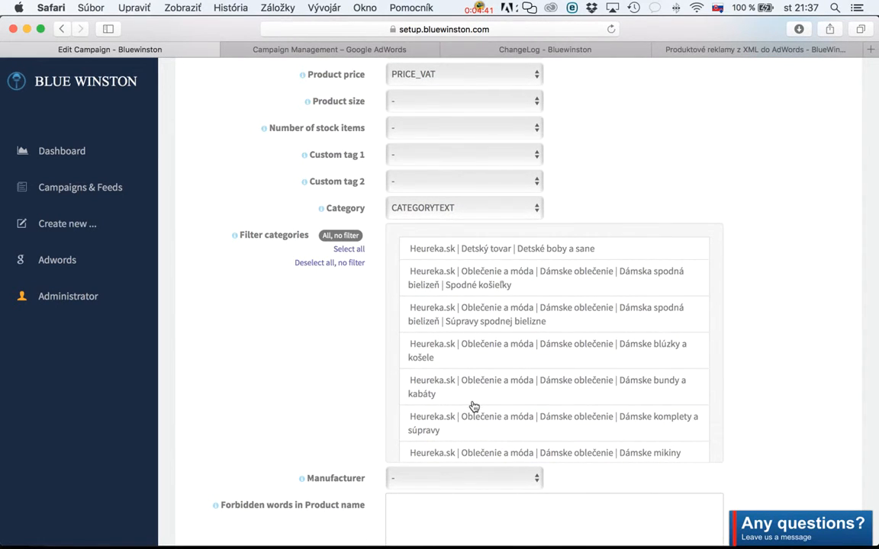
scroll(474, 407, "down", 5)
scroll(473, 406, "down", 2)
scroll(473, 406, "up", 8)
scroll(354, 341, "up", 5)
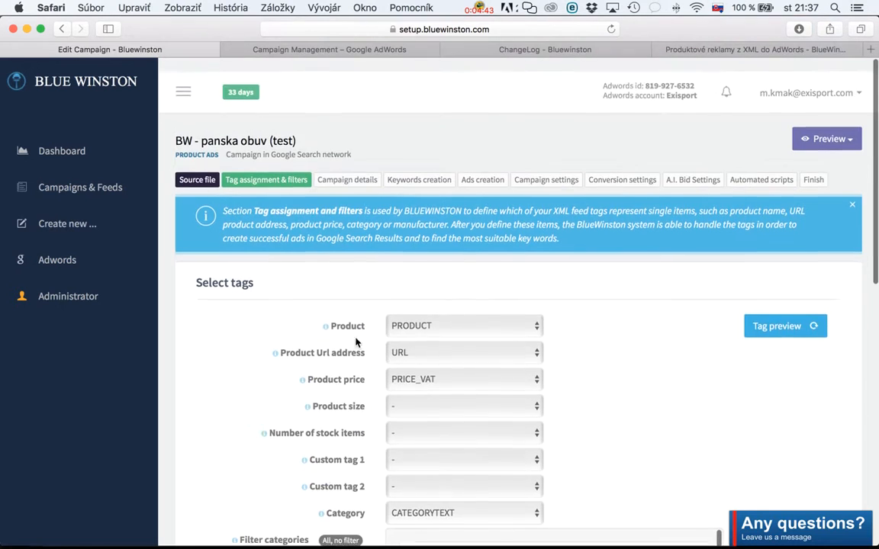
left_click(202, 127)
left_click_drag(202, 128, 270, 127)
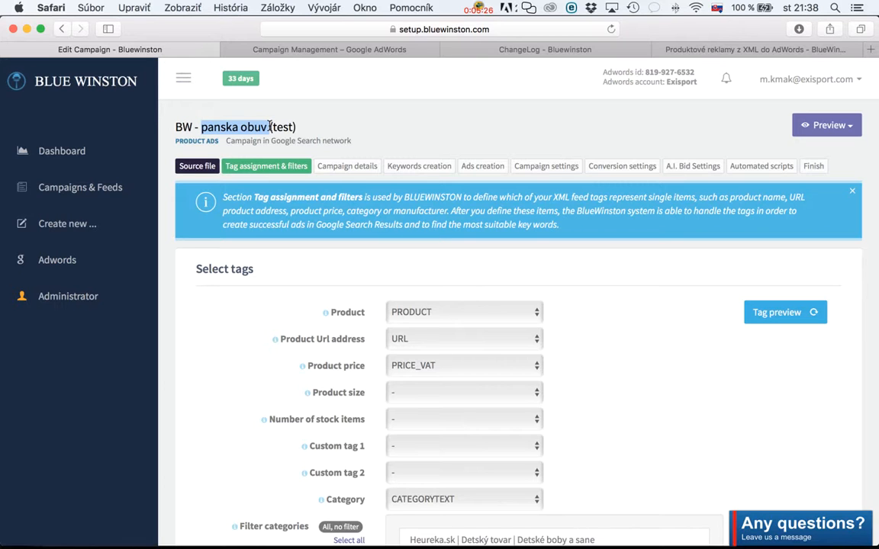
In Filter categories, select Dámska obuv, Detská obuv and Pánska obuv under Heureka.sk | Oblečenie a móda | Obuv.
scroll(308, 305, "down", 5)
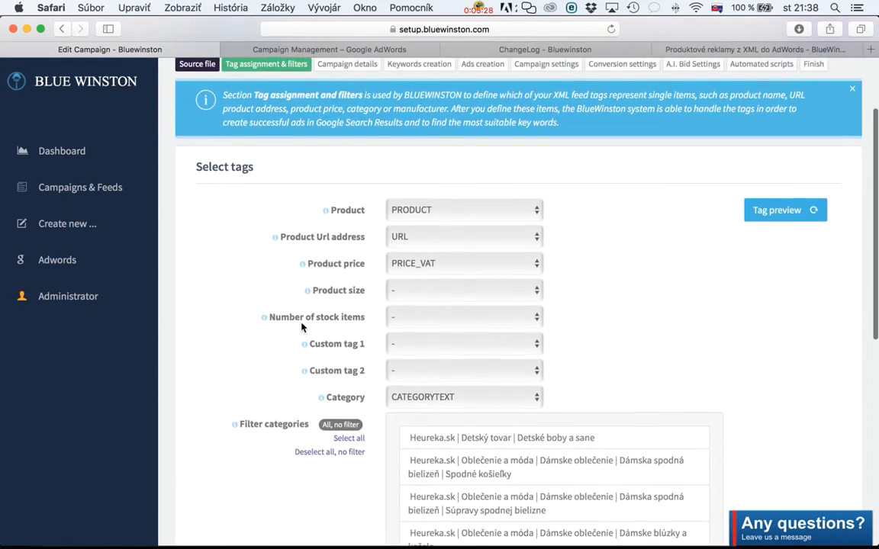
scroll(523, 310, "down", 4)
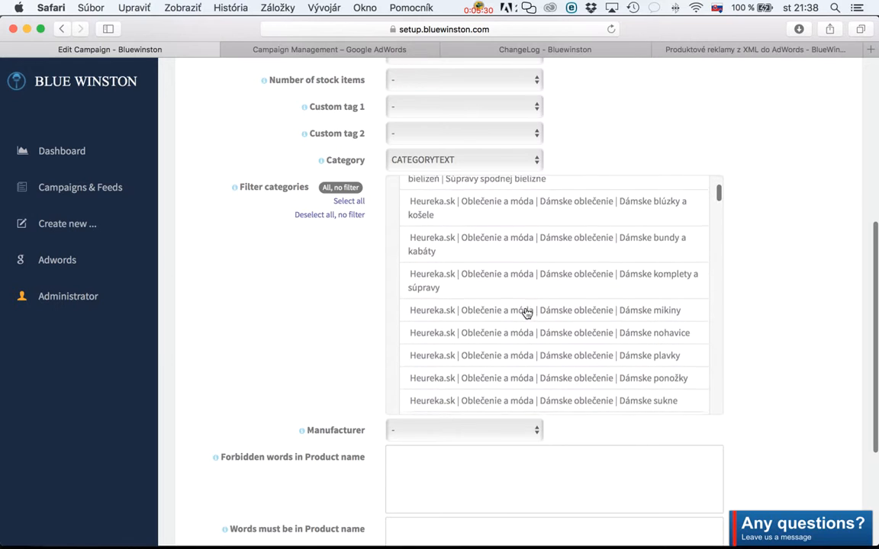
scroll(525, 311, "down", 10)
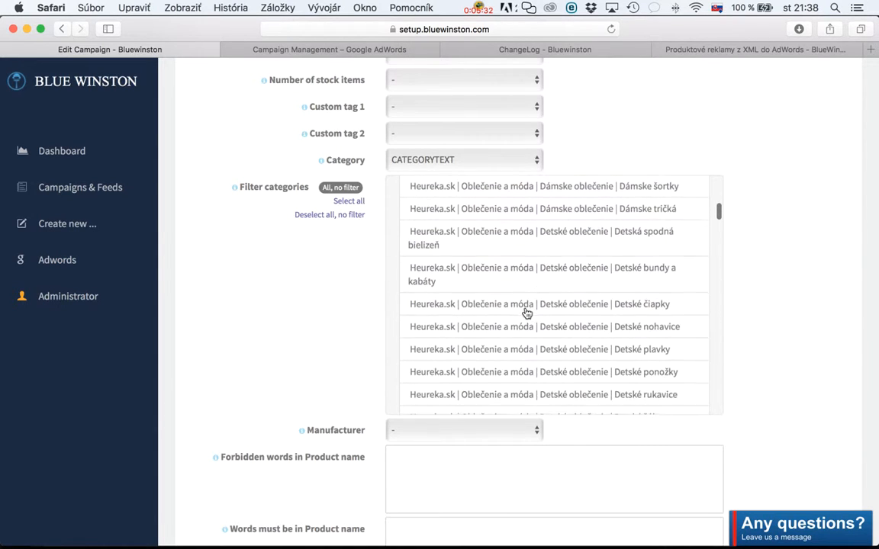
scroll(526, 314, "down", 12)
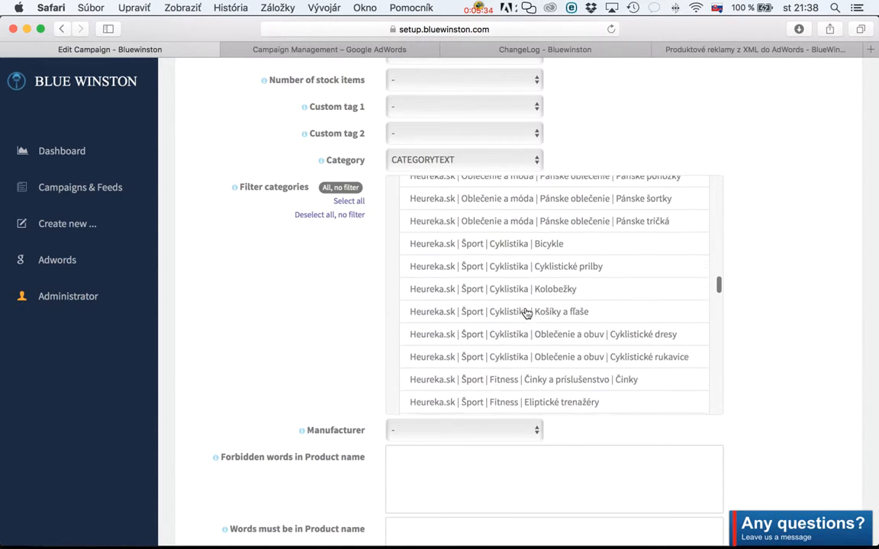
scroll(526, 313, "down", 12)
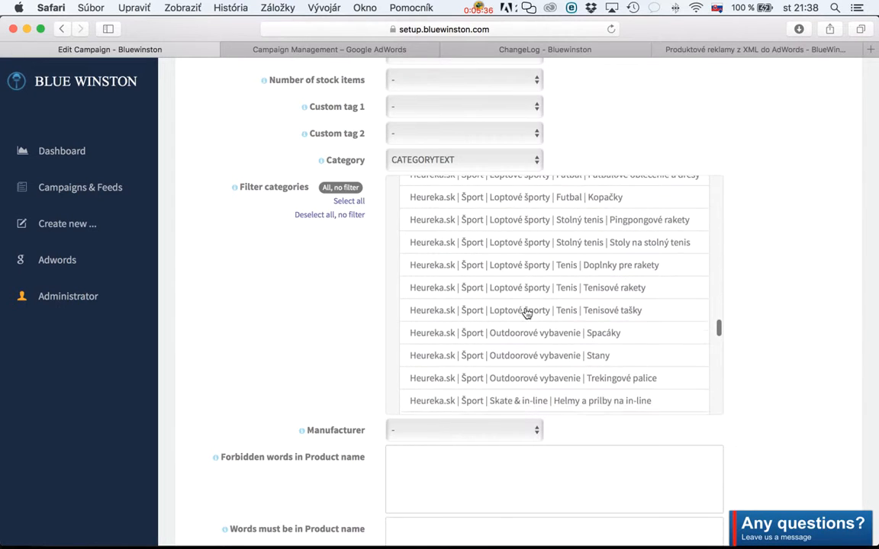
scroll(527, 313, "down", 10)
scroll(526, 313, "up", 2)
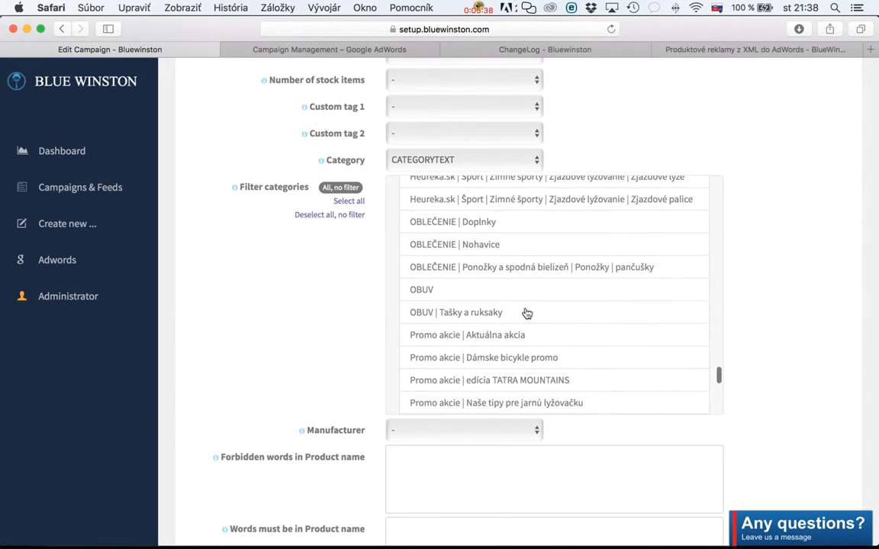
scroll(526, 314, "down", 1)
scroll(526, 313, "down", 15)
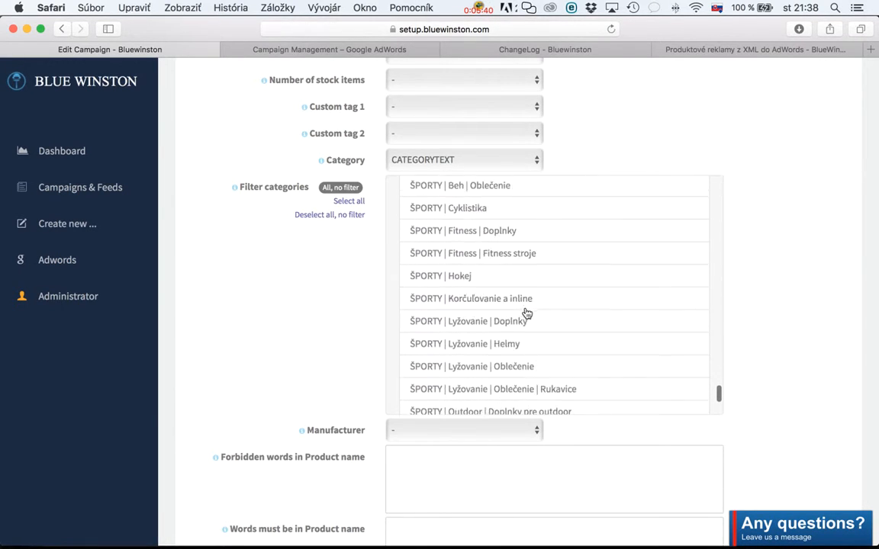
scroll(526, 313, "up", 15)
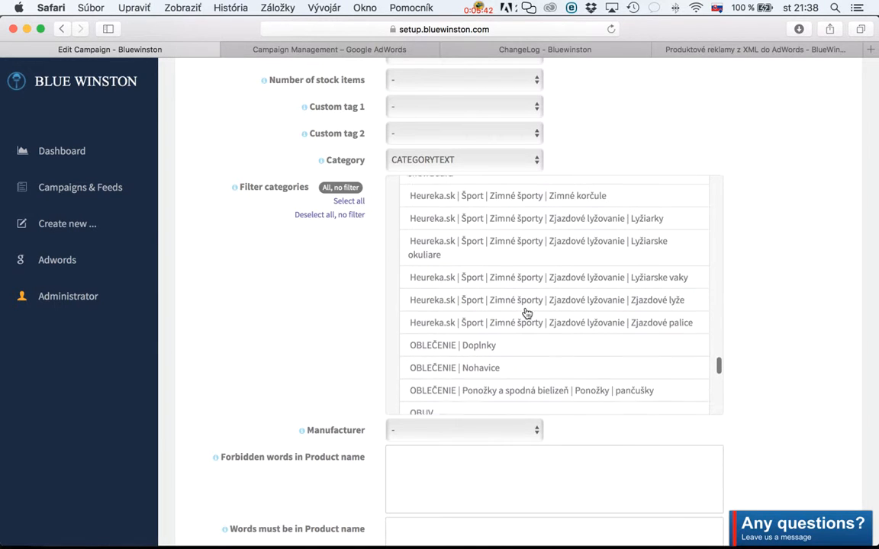
scroll(526, 314, "up", 10)
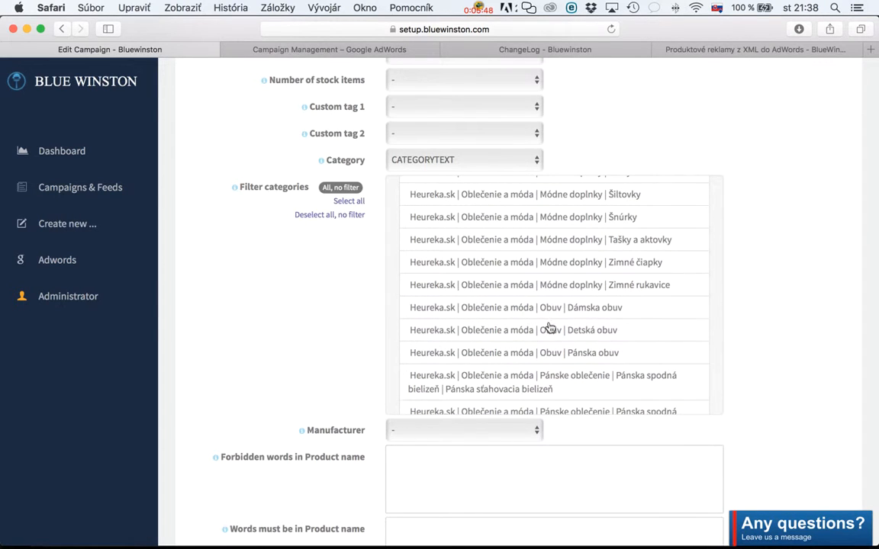
left_click(592, 309)
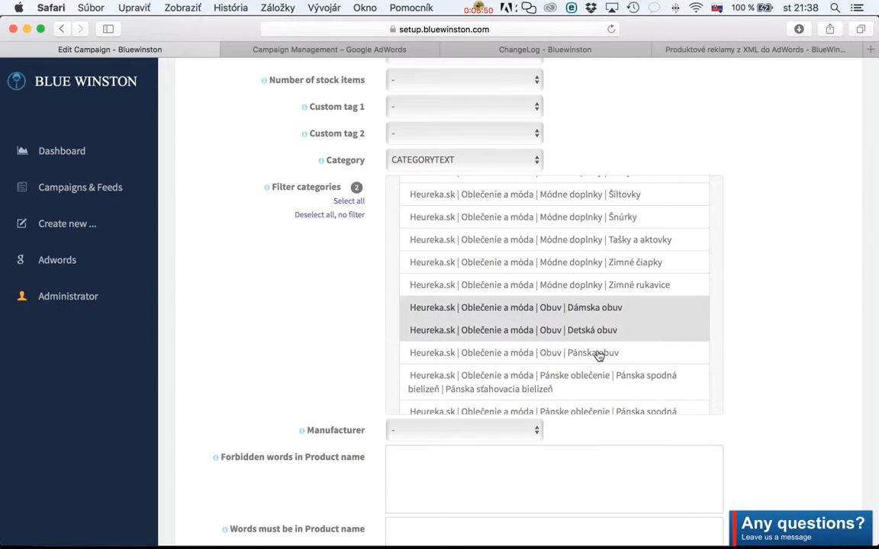
left_click(599, 355)
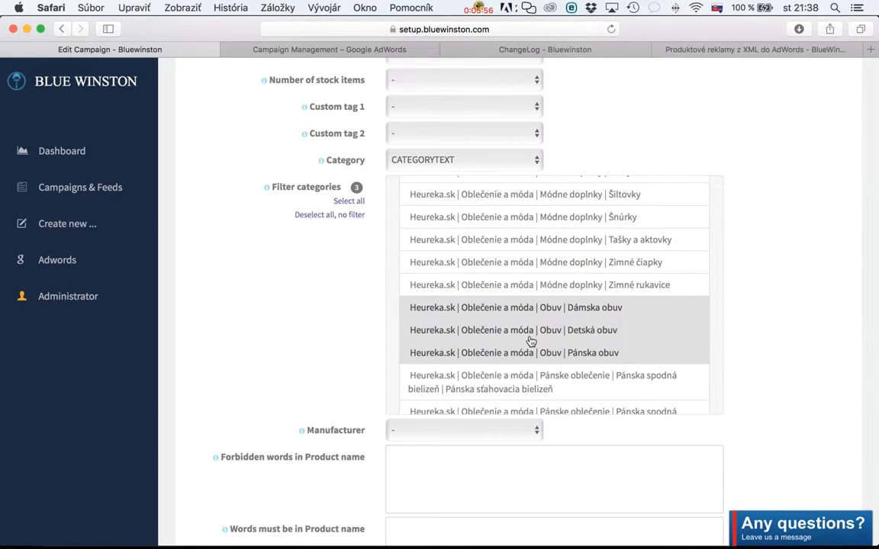
Deselect the Dámska obuv and Detská obuv categories, keeping only Pánska obuv selected in Filter categories.
left_click(582, 309)
left_click(603, 330)
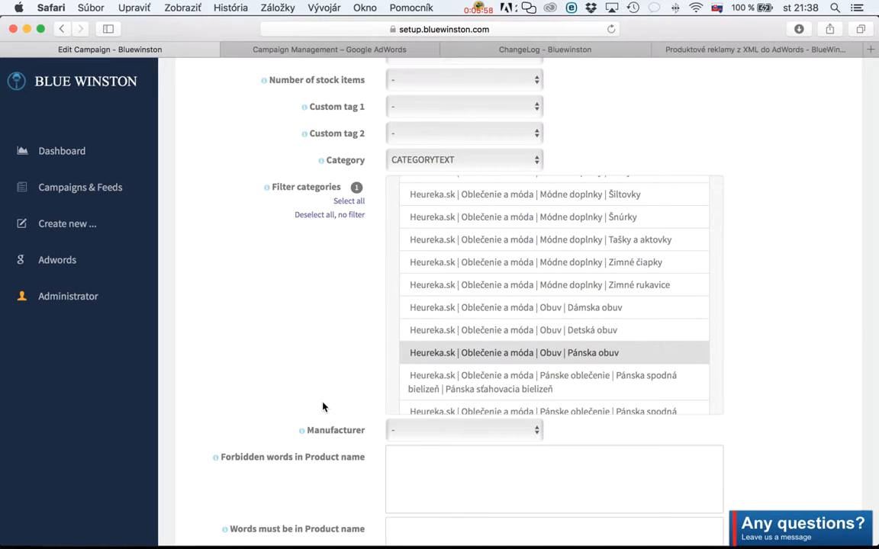
scroll(497, 340, "down", 1)
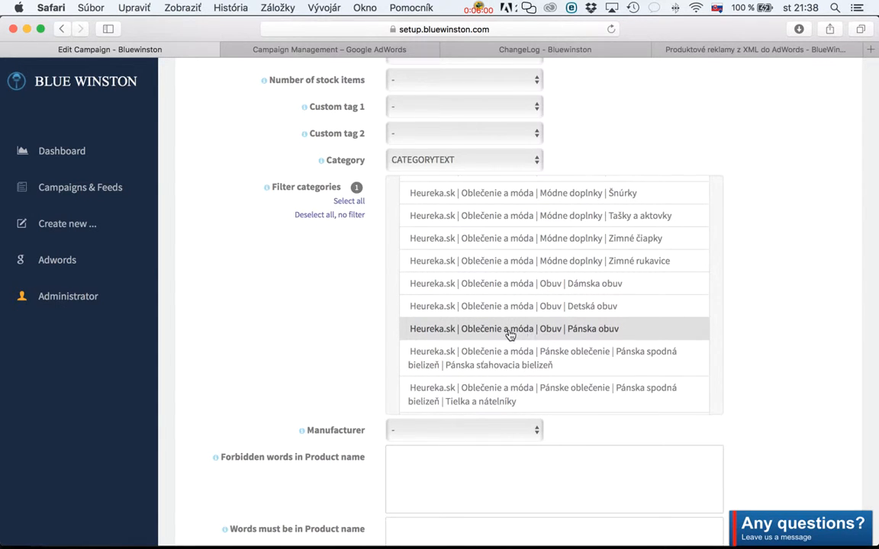
Assign the MANUFACTURER feed tag to Manufacturer.
scroll(312, 277, "up", 8)
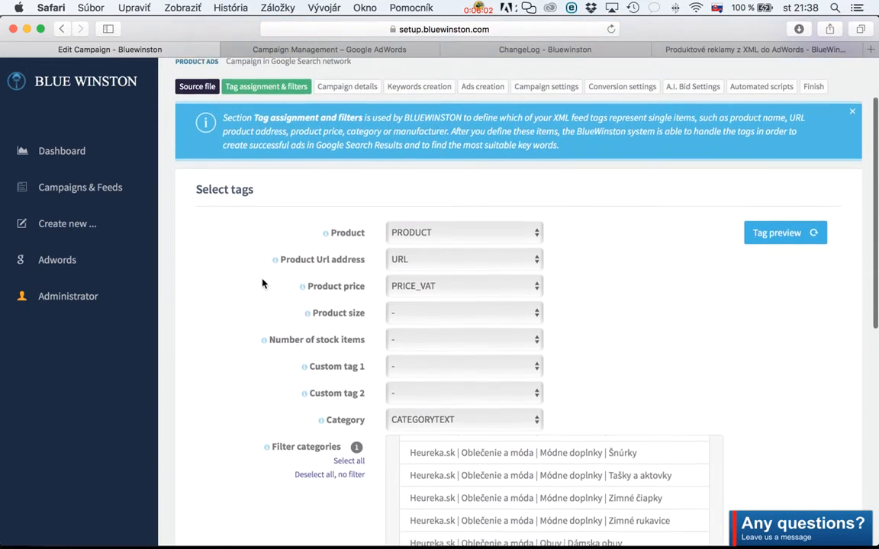
scroll(261, 283, "down", 4)
scroll(261, 283, "up", 2)
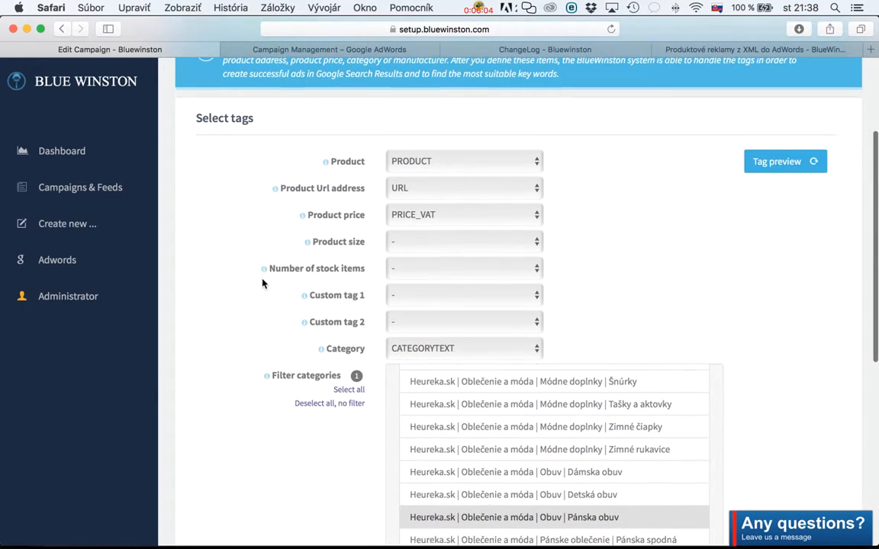
scroll(262, 283, "down", 4)
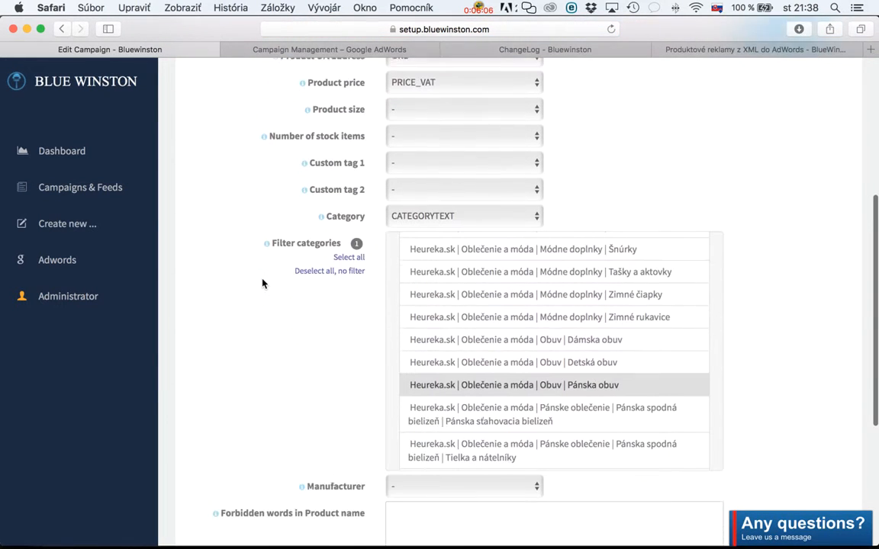
scroll(261, 284, "down", 1)
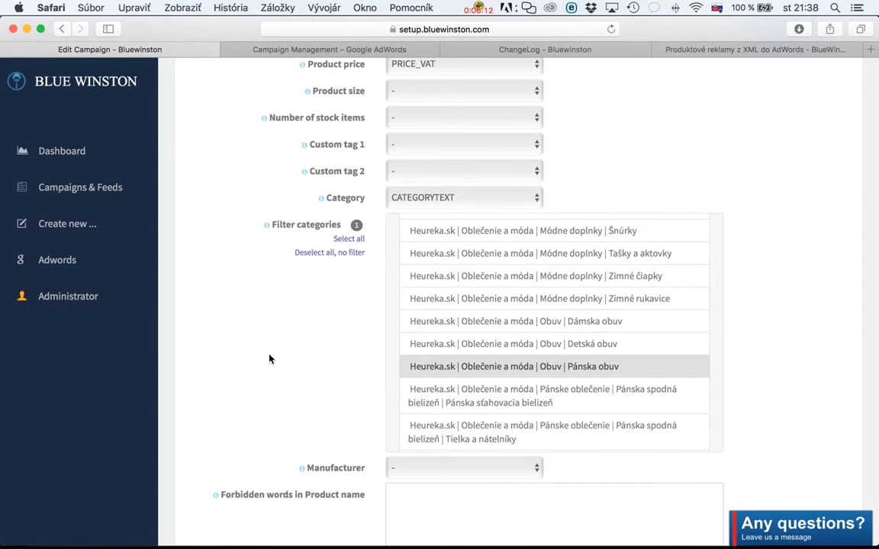
scroll(268, 358, "down", 10)
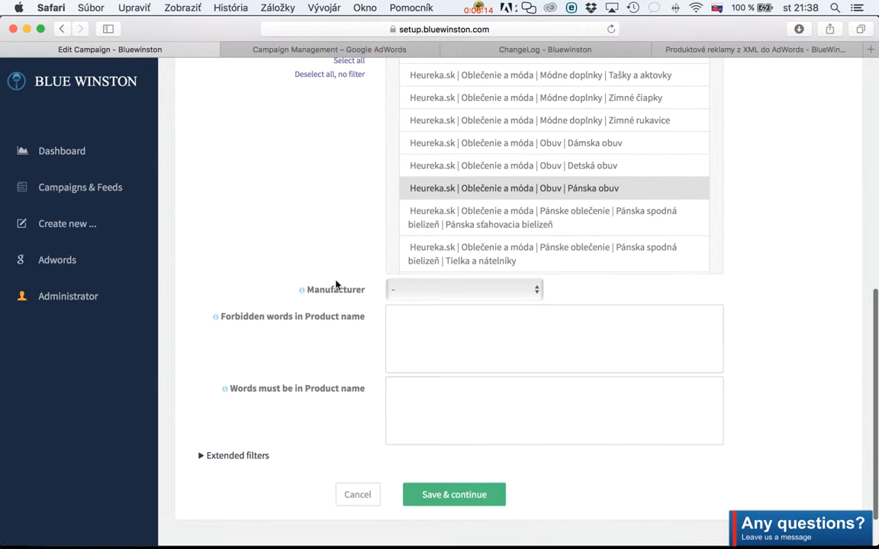
left_click(430, 289)
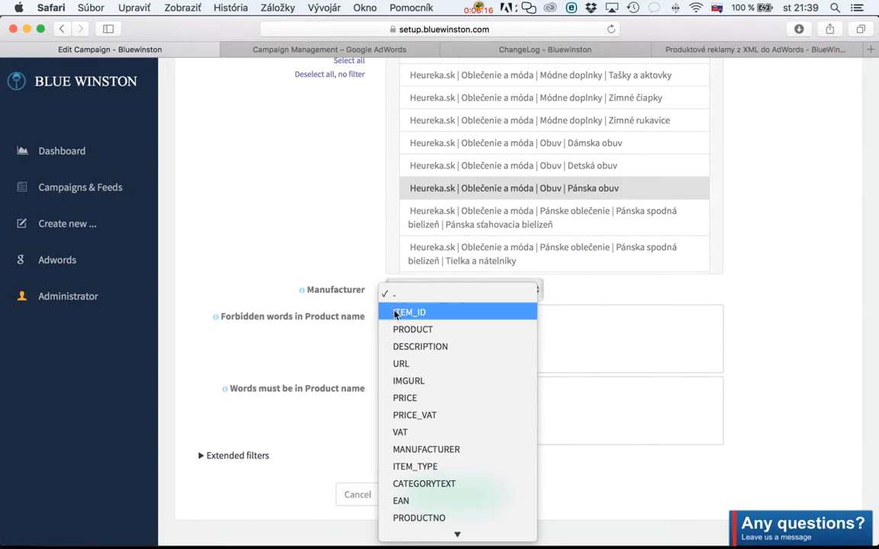
scroll(418, 347, "down", 1)
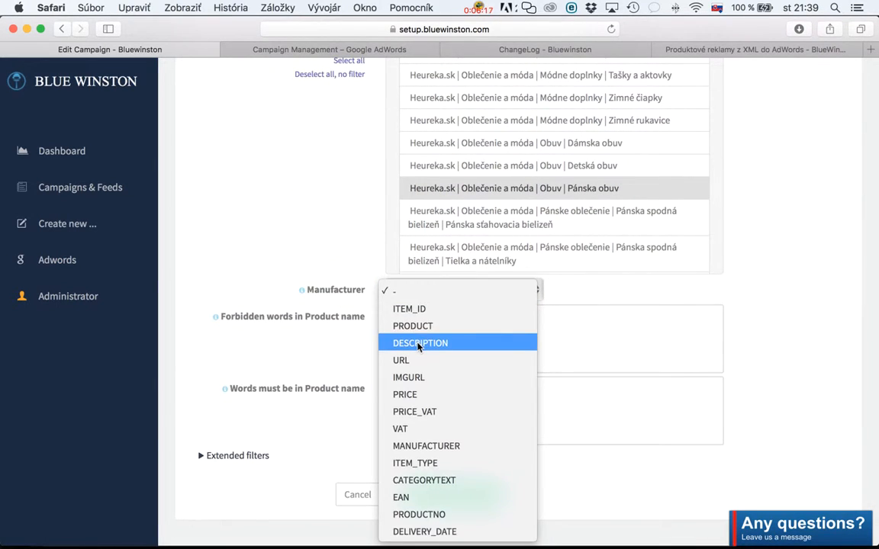
left_click(460, 445)
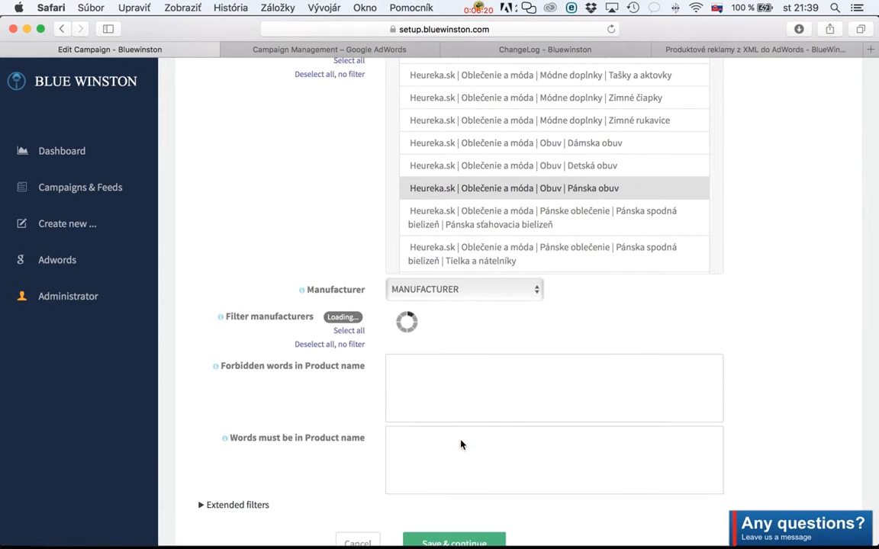
Look through the Filter manufacturers list down to its last entry and return to its beginning.
scroll(484, 357, "down", 15)
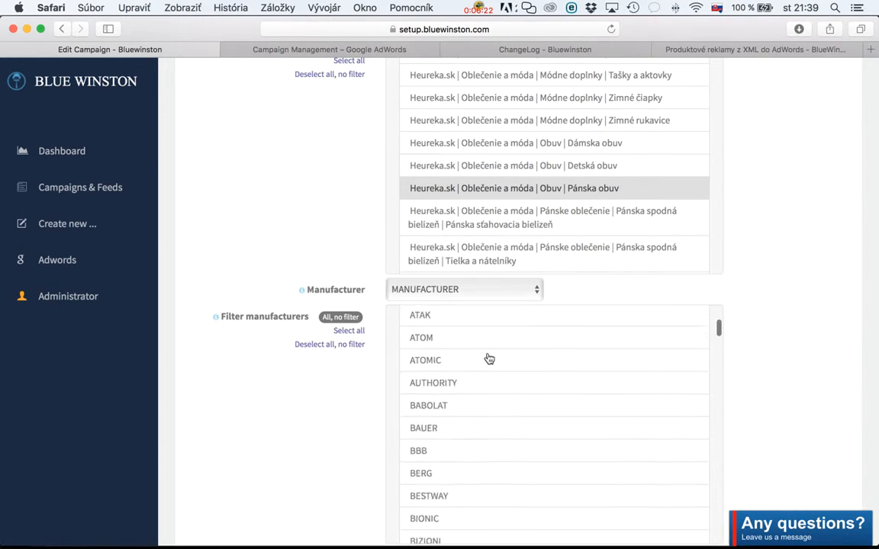
scroll(382, 379, "down", 2)
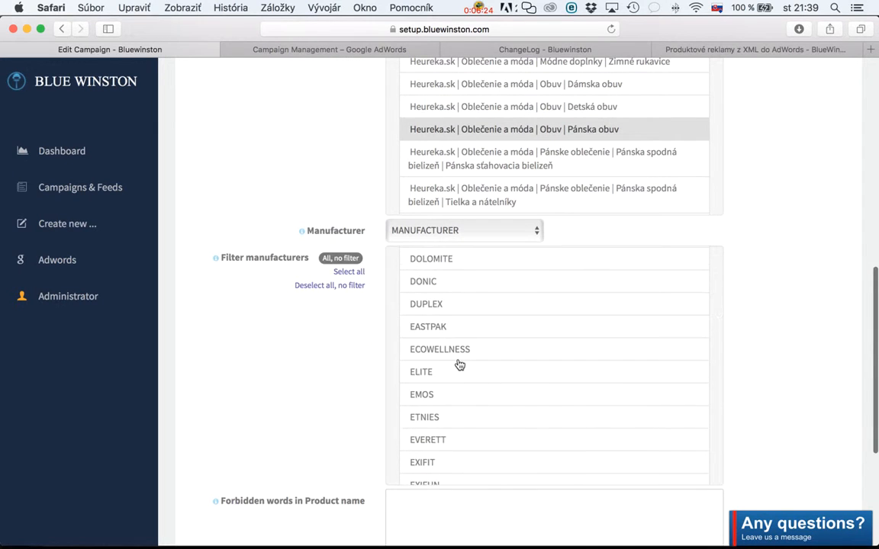
scroll(456, 363, "down", 10)
scroll(460, 365, "down", 20)
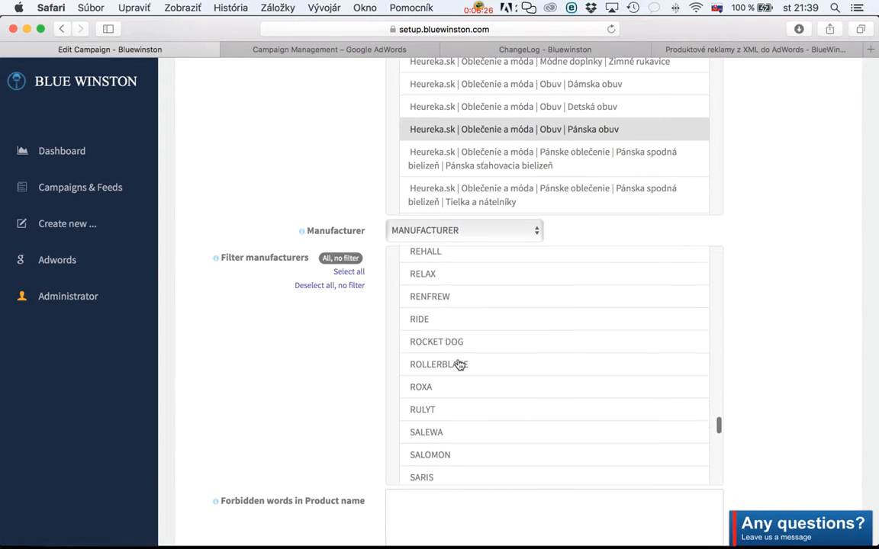
scroll(459, 365, "down", 5)
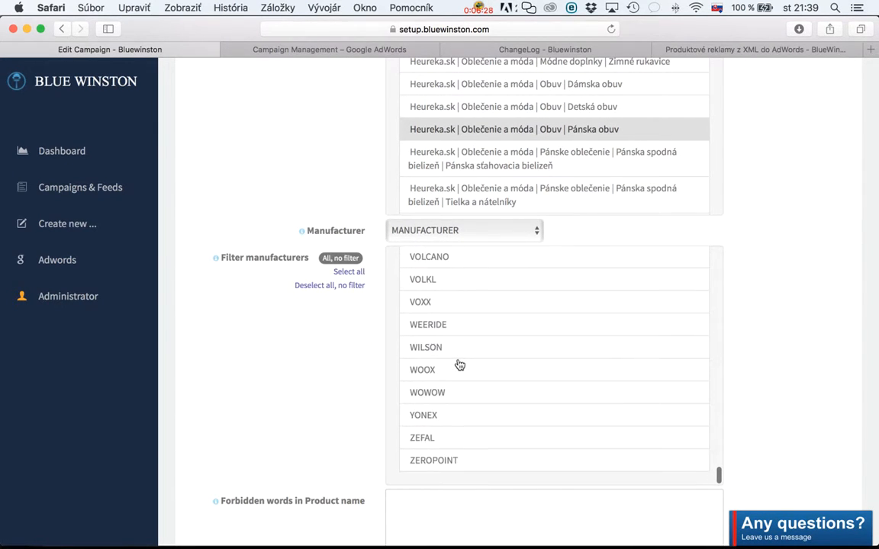
scroll(459, 365, "up", 20)
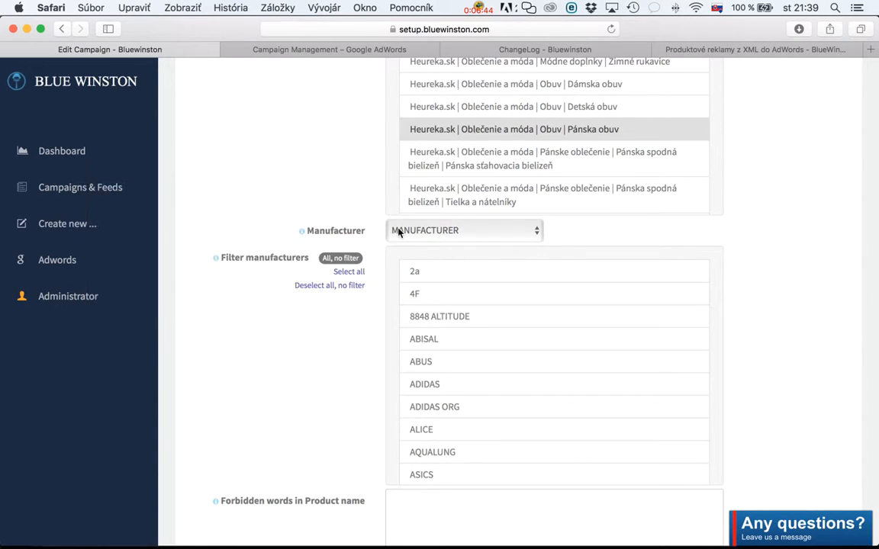
Review the campaign title against the category selected in Filter categories and the Manufacturer assignment.
scroll(311, 244, "up", 8)
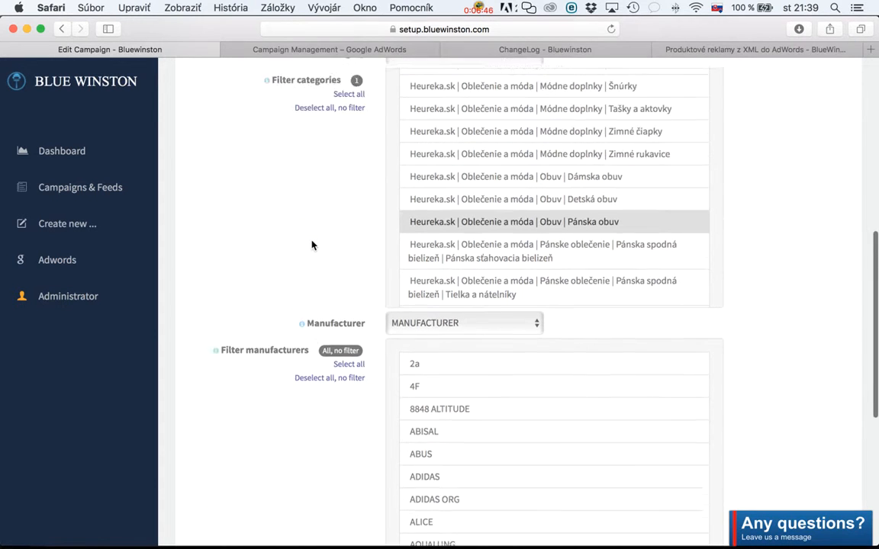
scroll(311, 244, "down", 10)
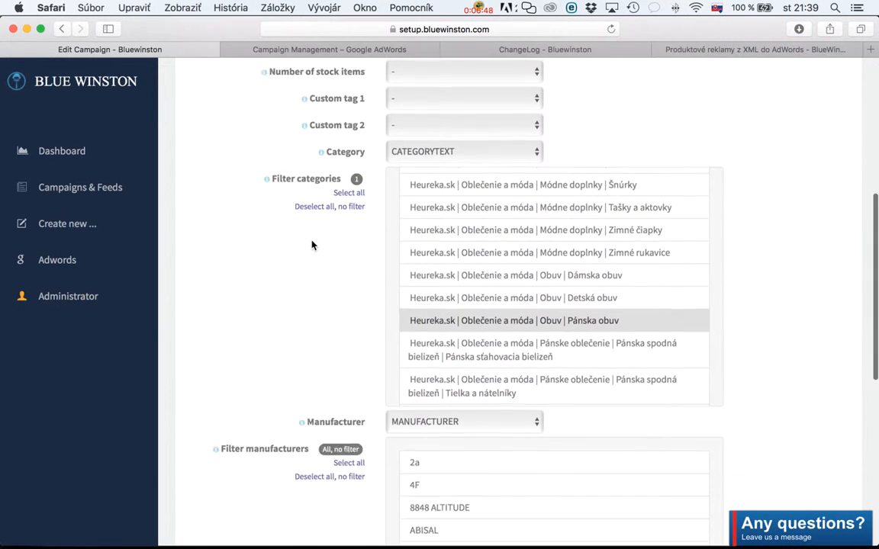
scroll(312, 245, "up", 5)
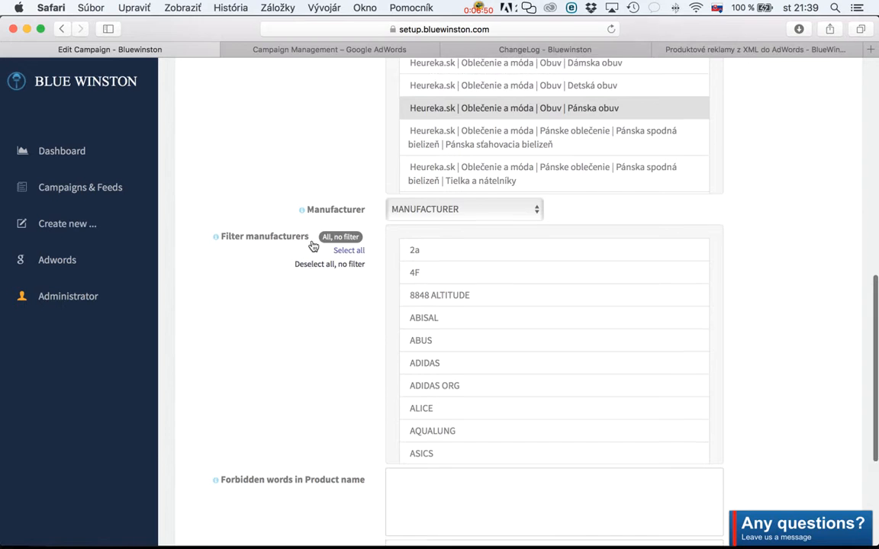
scroll(312, 245, "up", 10)
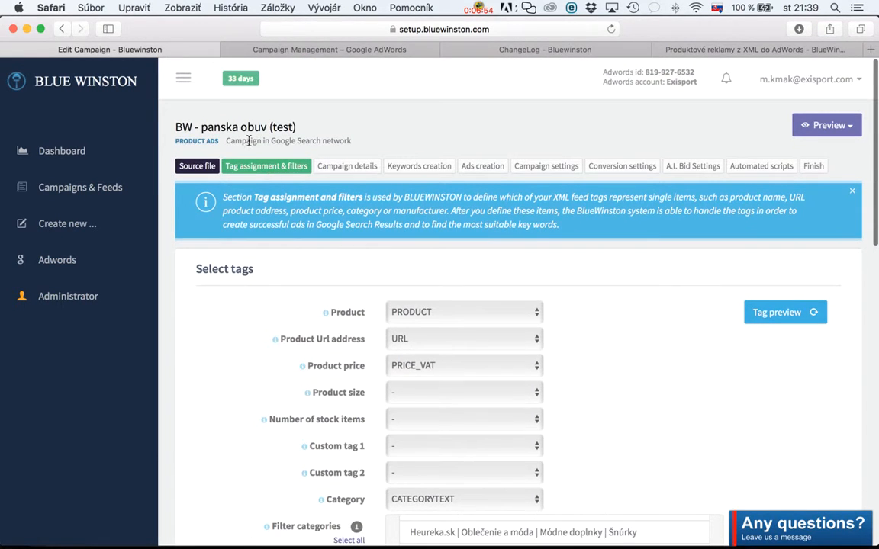
scroll(280, 222, "down", 8)
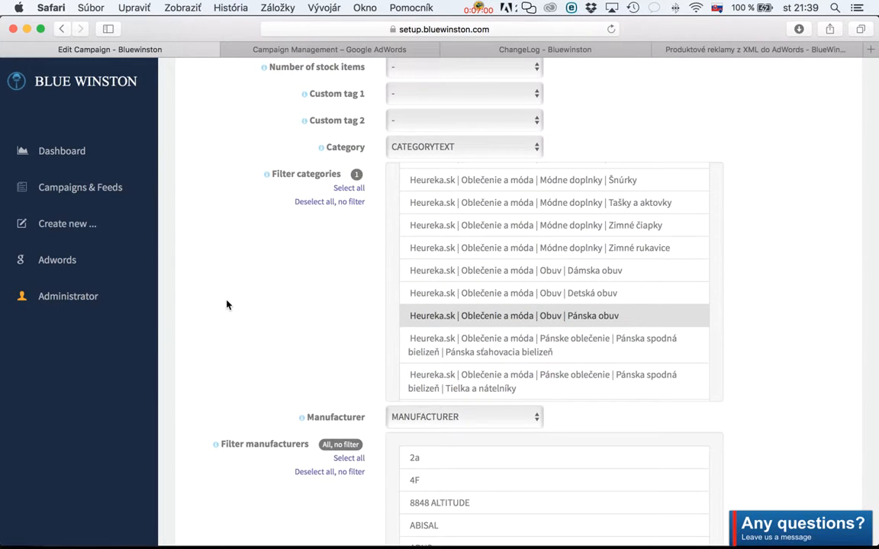
scroll(227, 305, "down", 4)
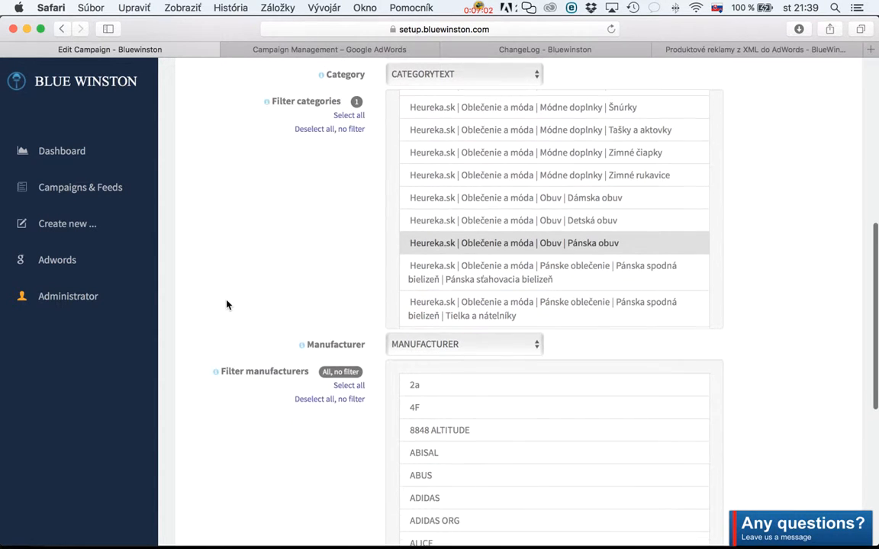
Select all manufacturers in Filter manufacturers and exclude AUTHORITY from the selection.
scroll(227, 304, "down", 5)
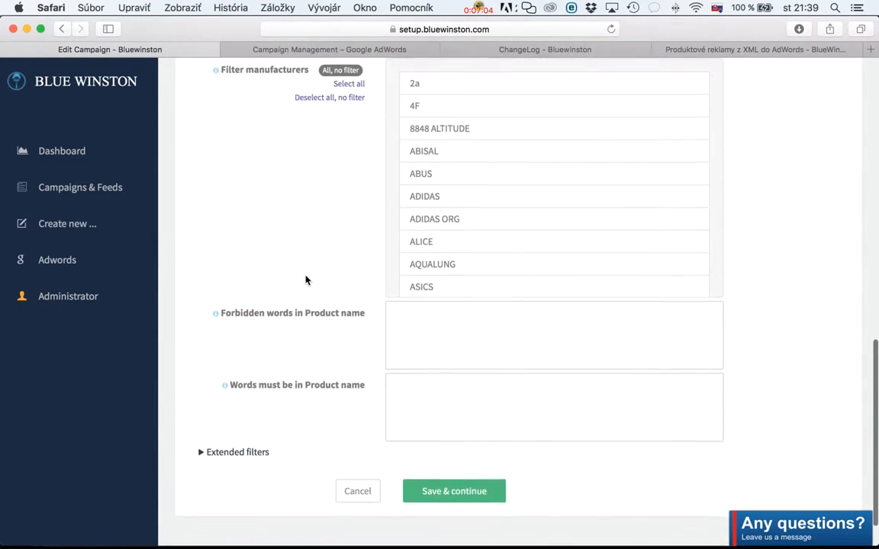
scroll(306, 281, "up", 2)
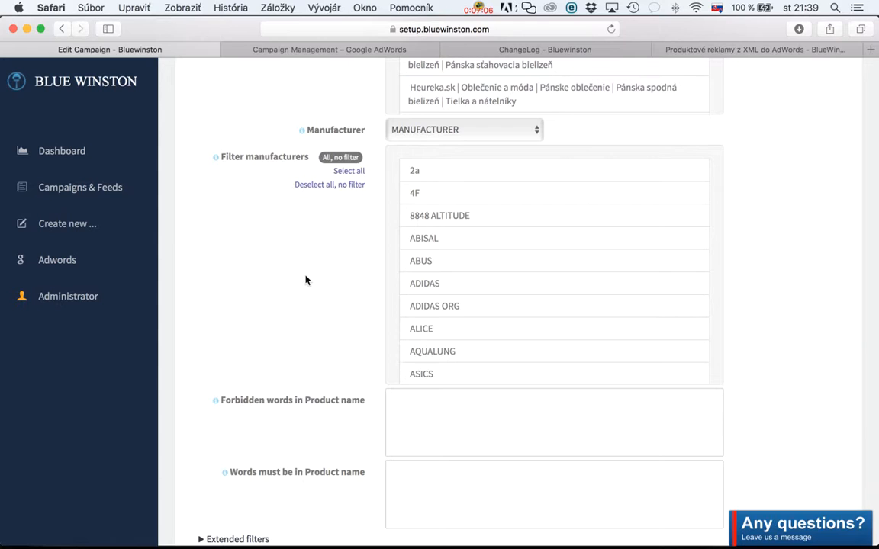
scroll(436, 305, "down", 8)
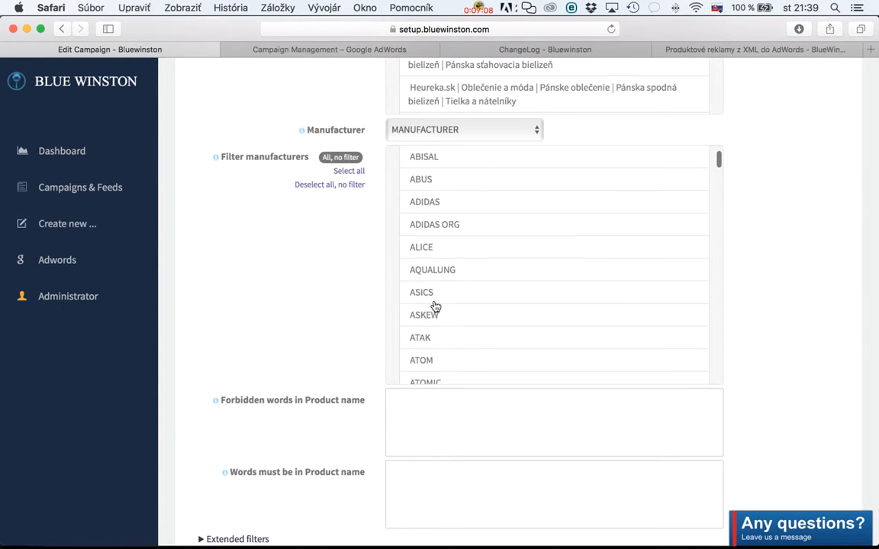
scroll(462, 304, "down", 1)
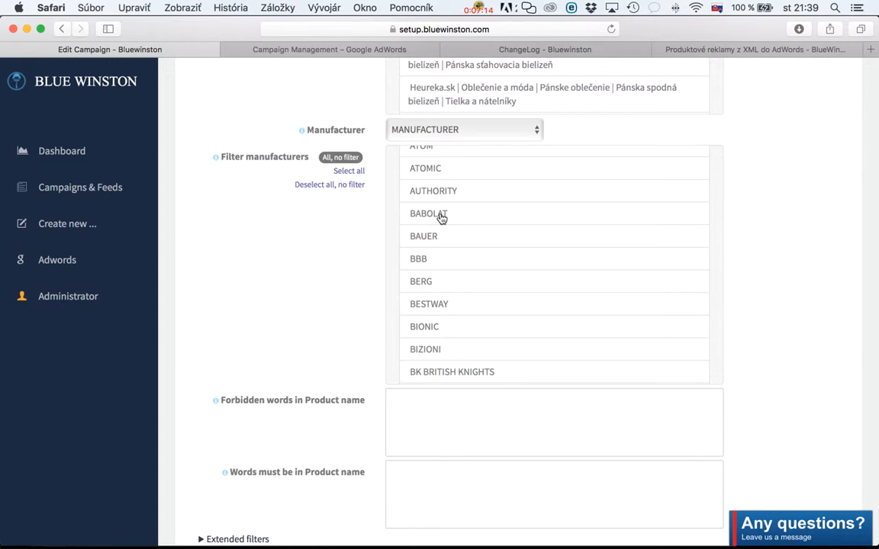
left_click(353, 174)
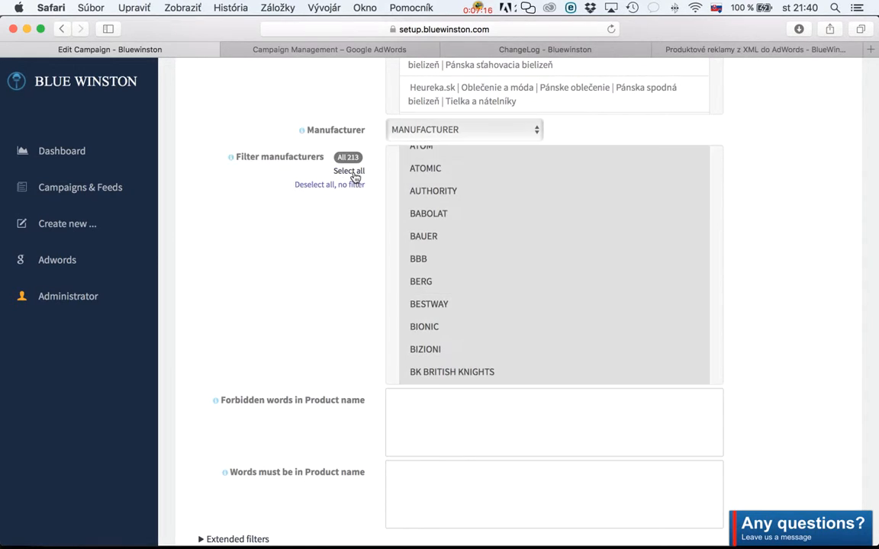
left_click(434, 190)
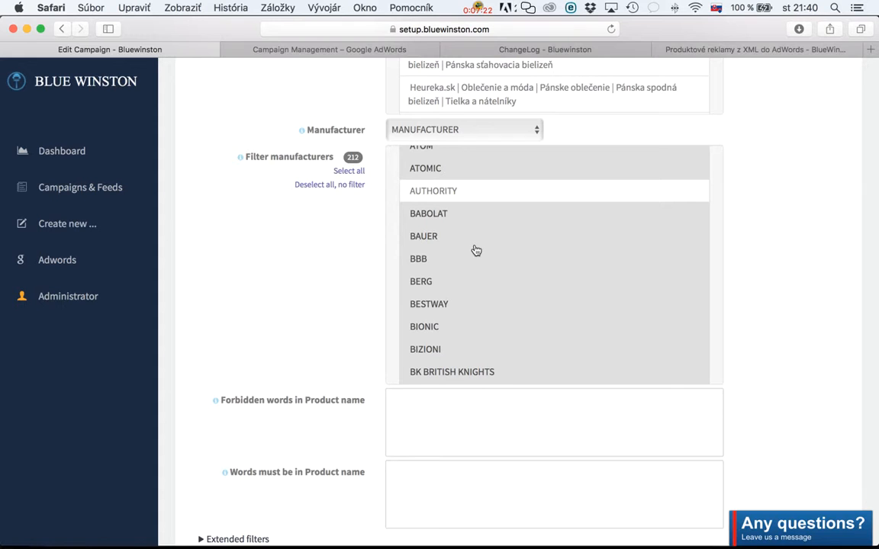
scroll(453, 247, "up", 4)
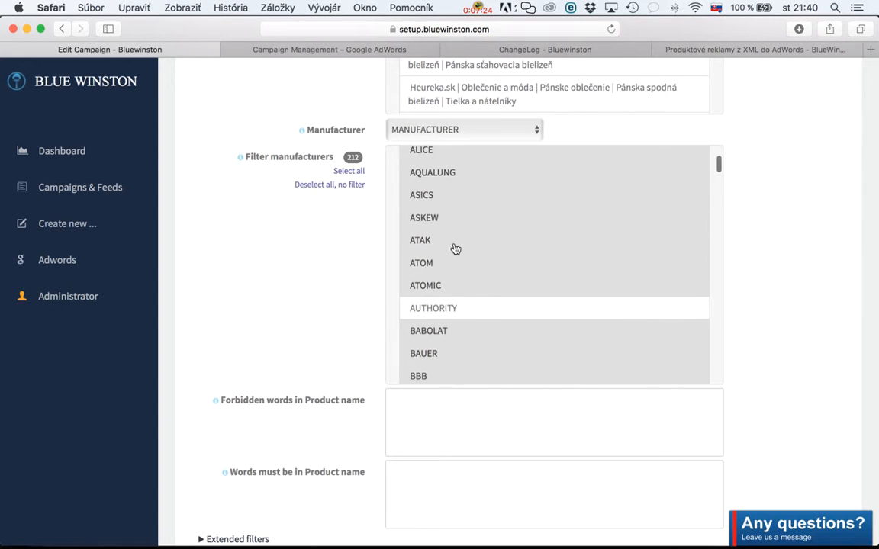
scroll(379, 236, "up", 3)
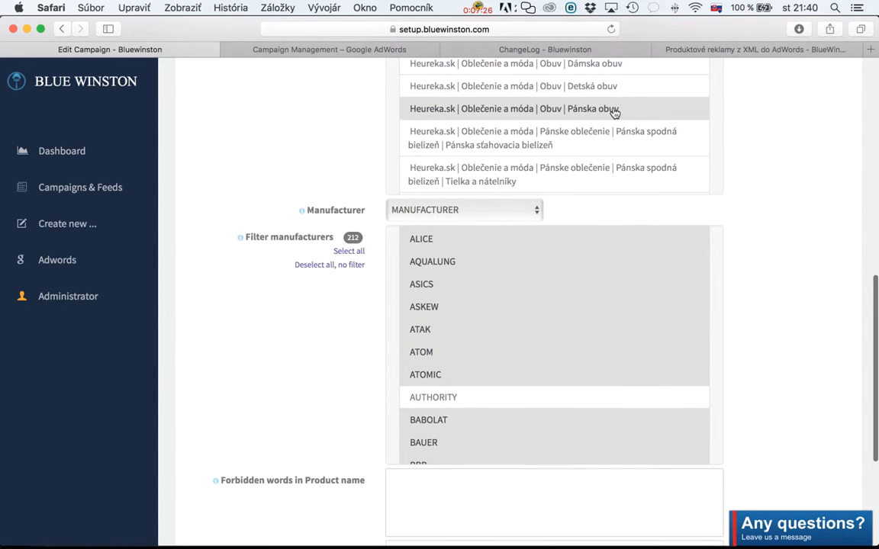
scroll(323, 274, "down", 3)
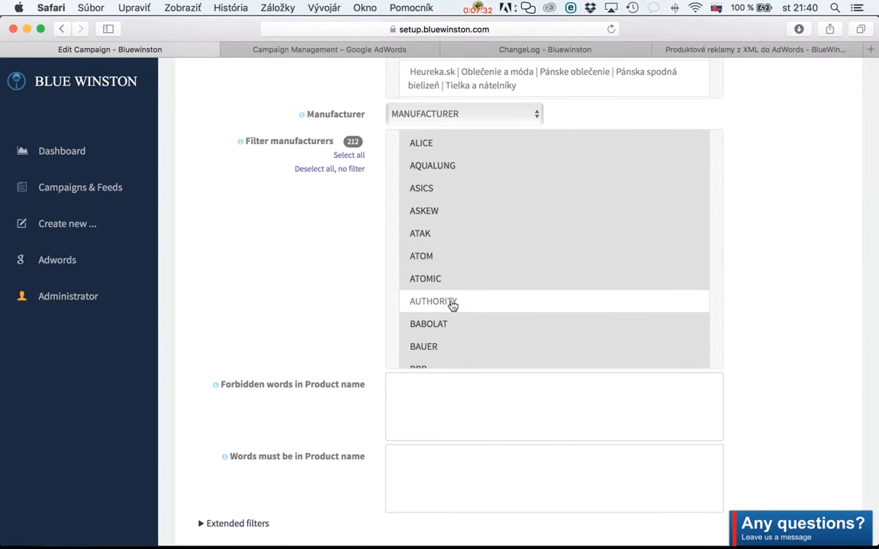
Deselect every manufacturer in Filter manufacturers so that no manufacturer filter applies.
left_click(347, 169)
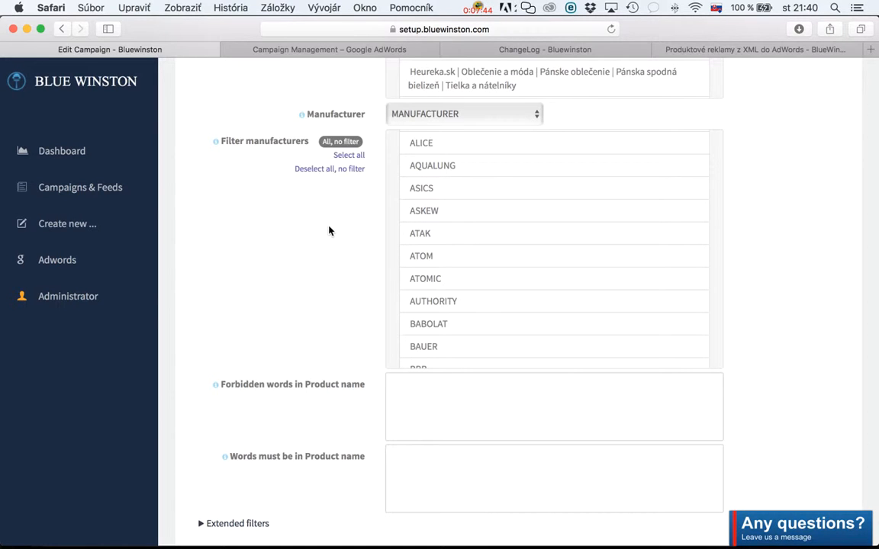
scroll(468, 248, "down", 10)
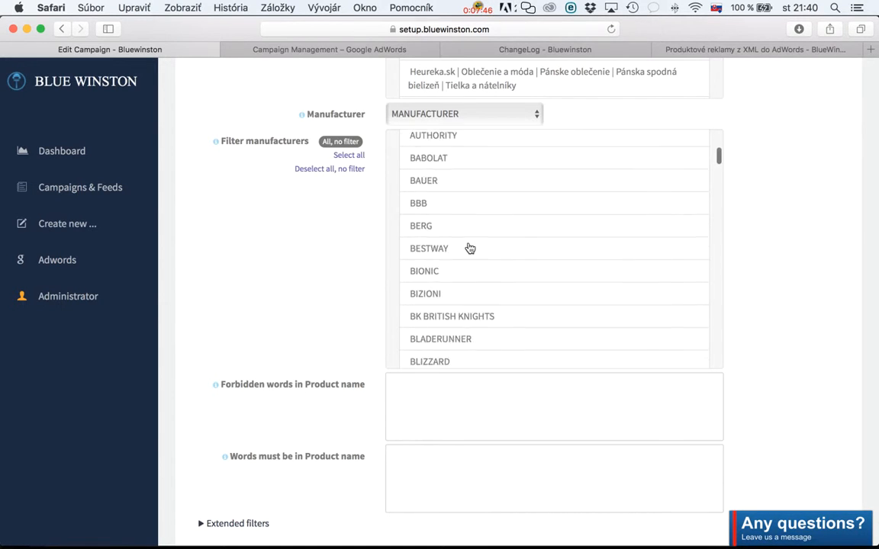
scroll(467, 247, "up", 15)
scroll(349, 252, "down", 3)
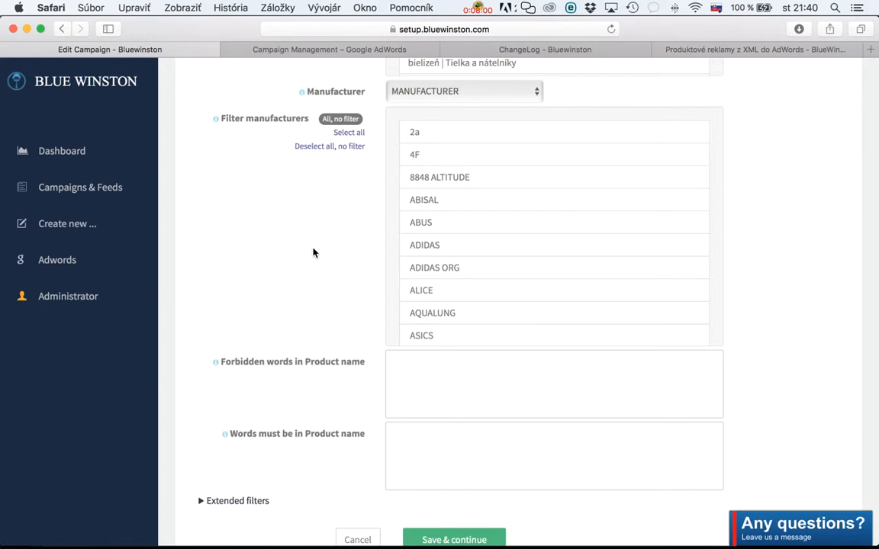
scroll(314, 251, "down", 2)
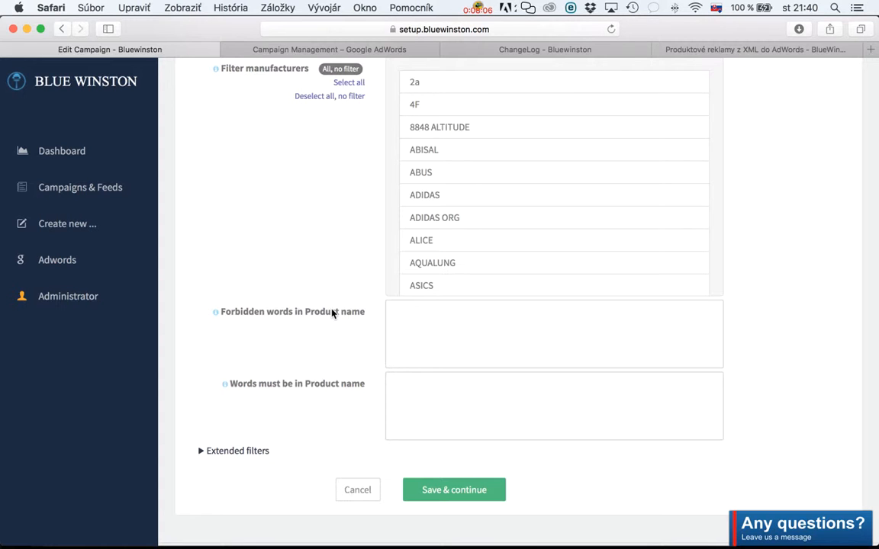
Generate the tag preview and check the sample product, URL, price, category and manufacturer values against the assigned tags.
scroll(317, 317, "up", 1)
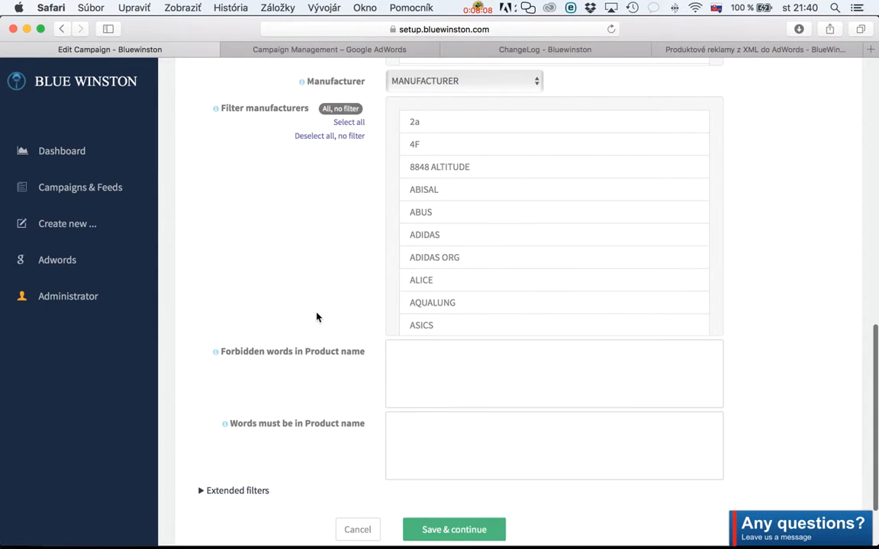
scroll(318, 316, "up", 5)
scroll(317, 317, "up", 10)
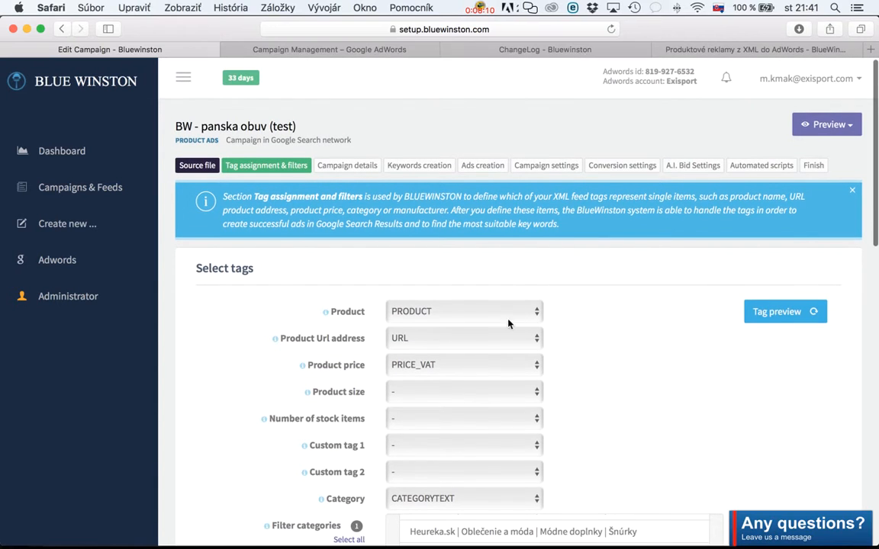
left_click(787, 312)
scroll(695, 320, "down", 2)
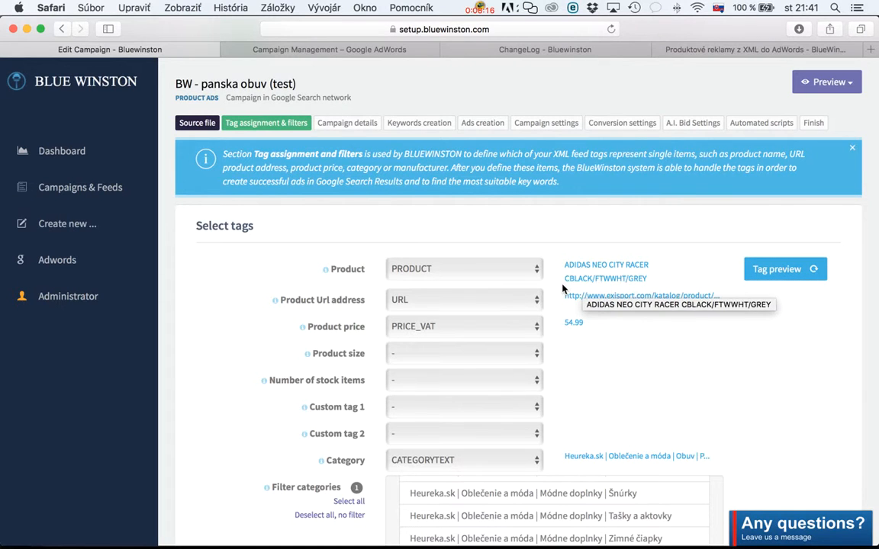
scroll(586, 304, "down", 15)
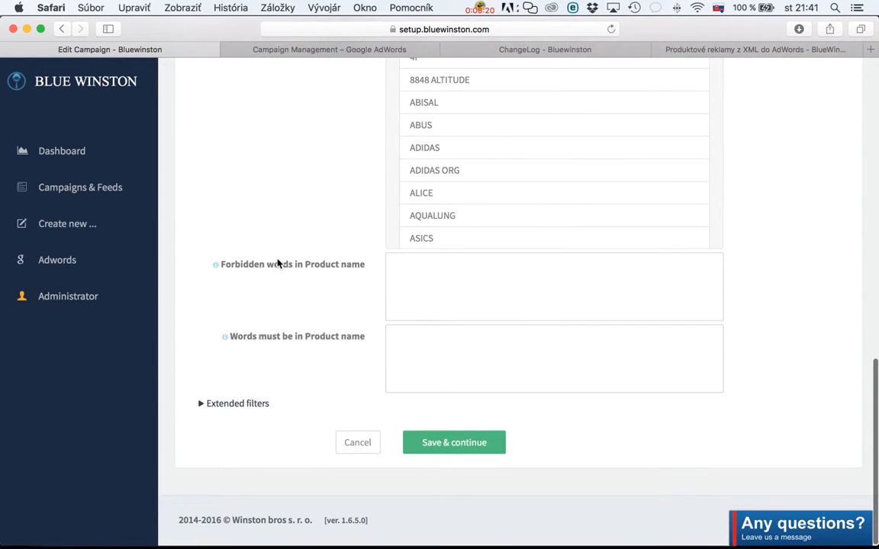
scroll(276, 263, "up", 5)
scroll(277, 264, "up", 2)
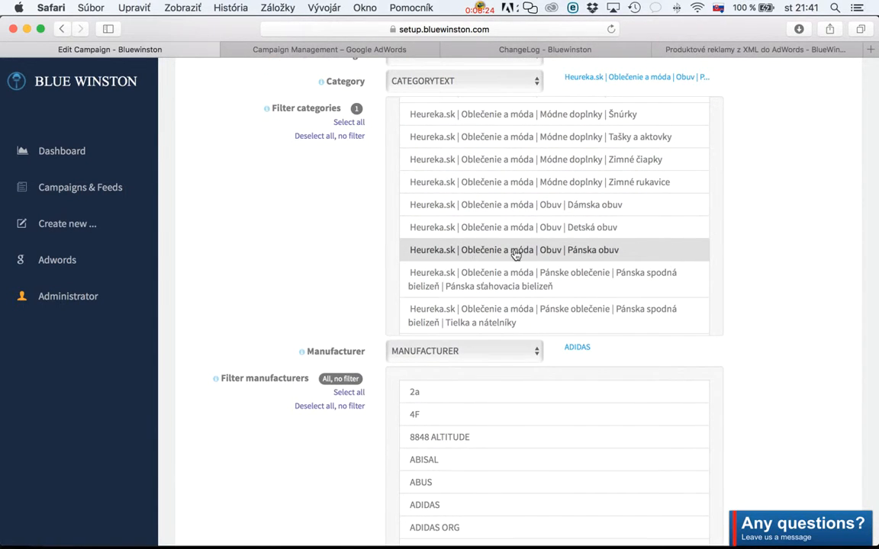
scroll(238, 338, "down", 4)
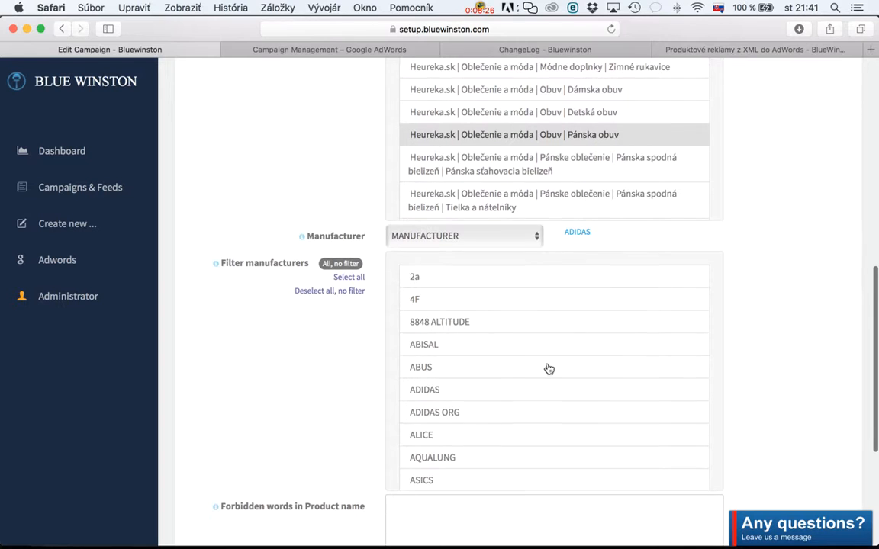
scroll(213, 377, "down", 5)
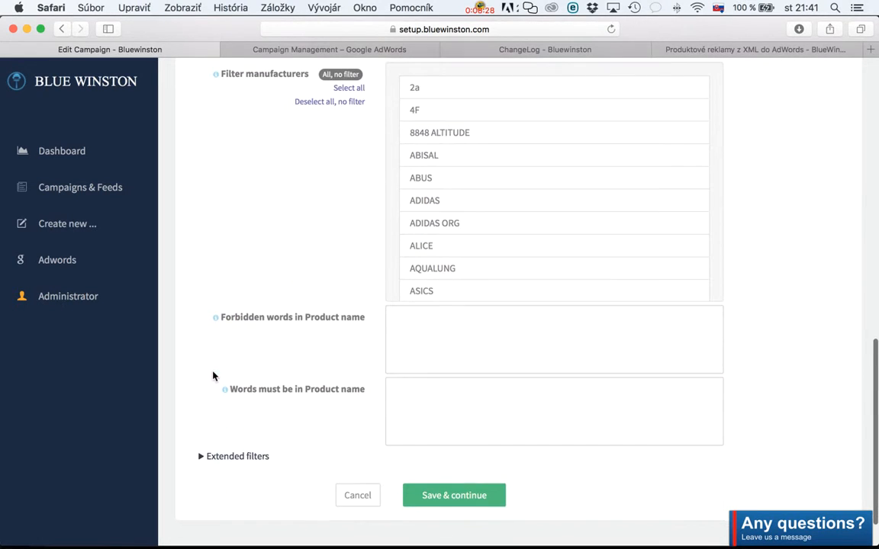
Add "adidas" to Forbidden words in Product name.
left_click(454, 343)
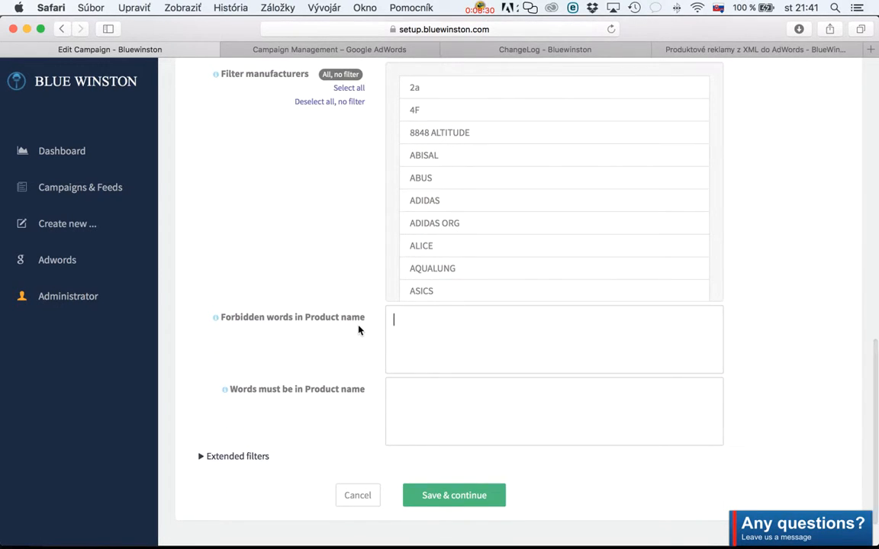
scroll(345, 353, "up", 10)
scroll(345, 353, "up", 5)
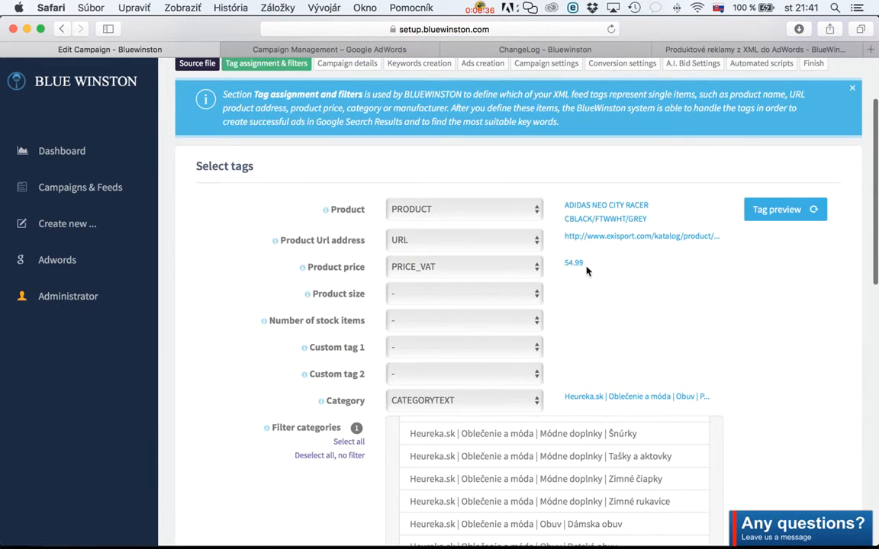
scroll(738, 289, "down", 8)
scroll(738, 289, "down", 9)
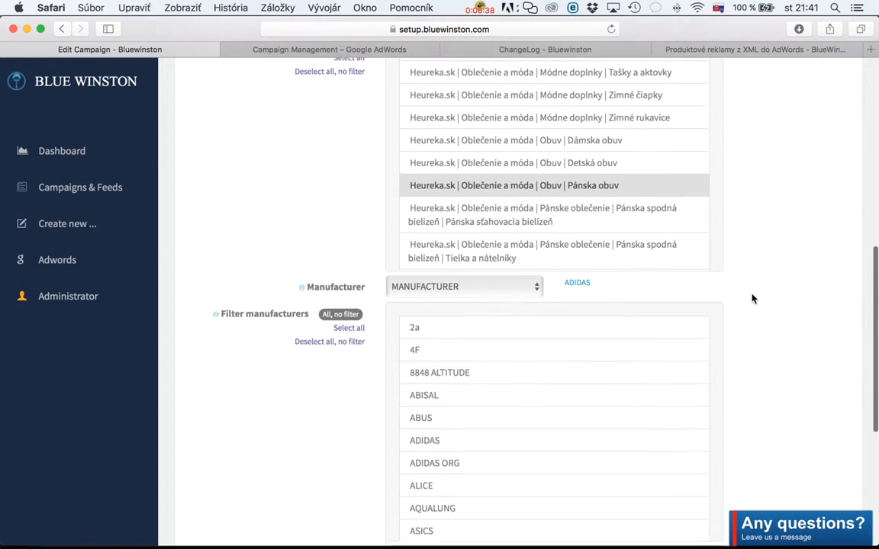
left_click(597, 283)
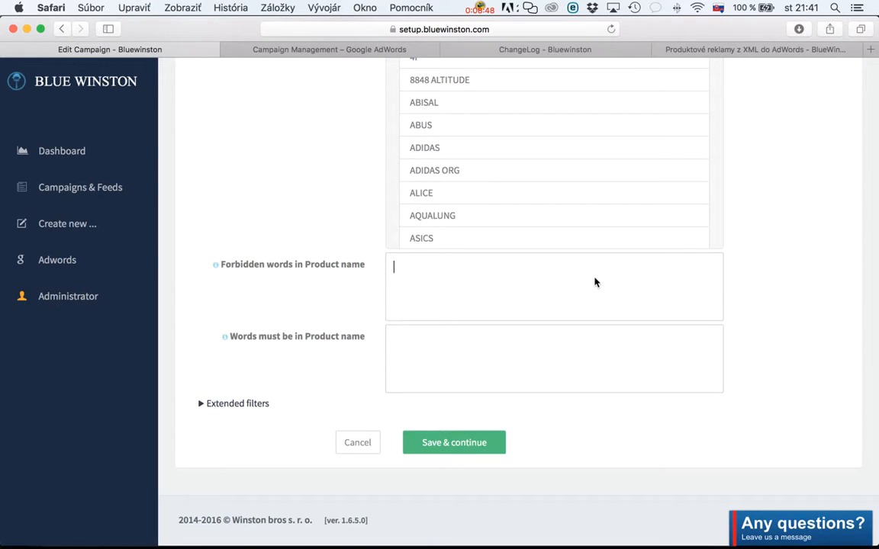
type("adidas")
key("Return")
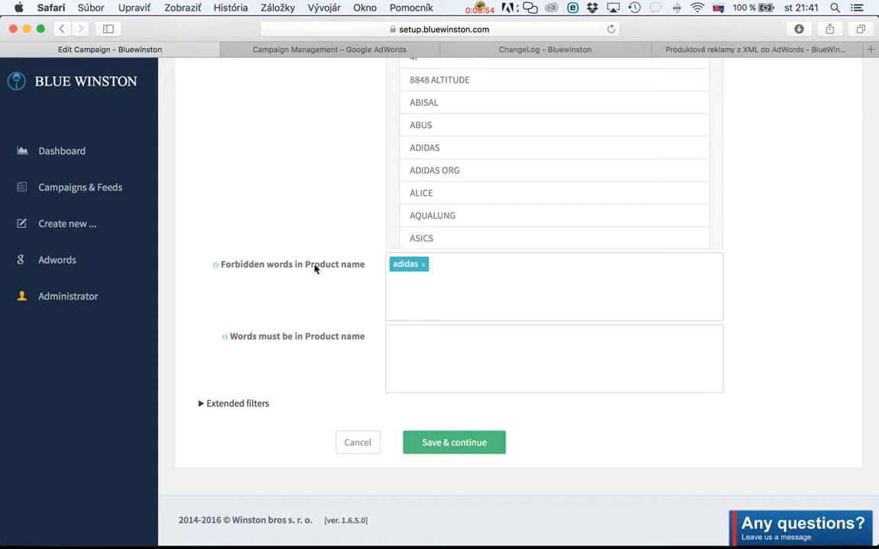
Review the category and manufacturer filters and remove "adidas" from Forbidden words in Product name.
scroll(323, 268, "up", 5)
scroll(323, 269, "up", 3)
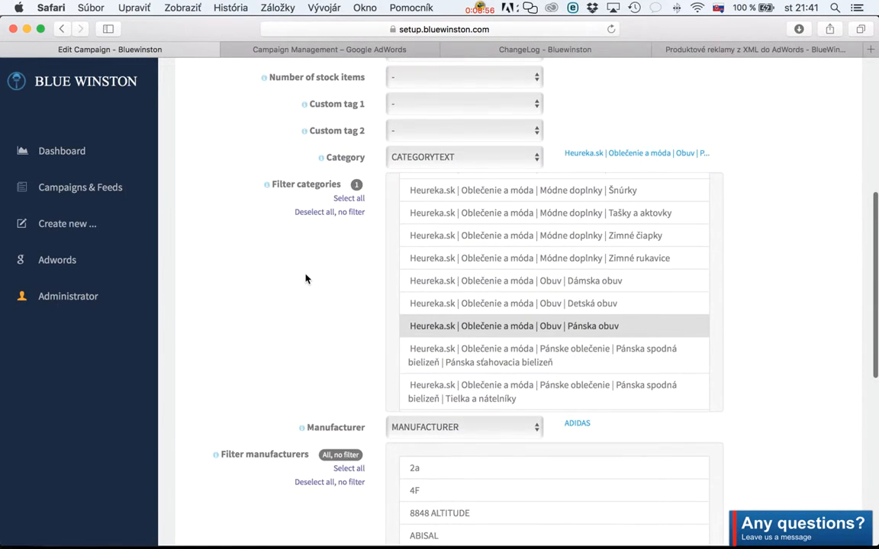
scroll(305, 279, "down", 2)
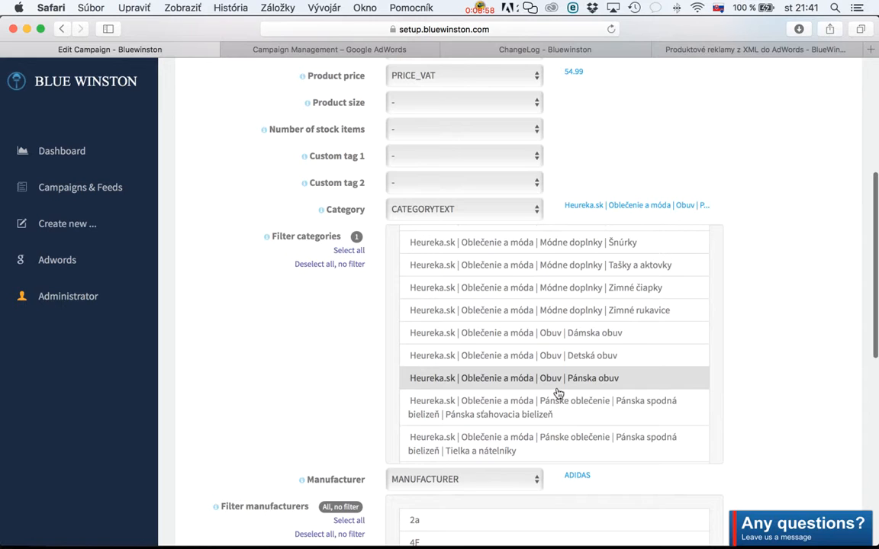
scroll(227, 386, "down", 4)
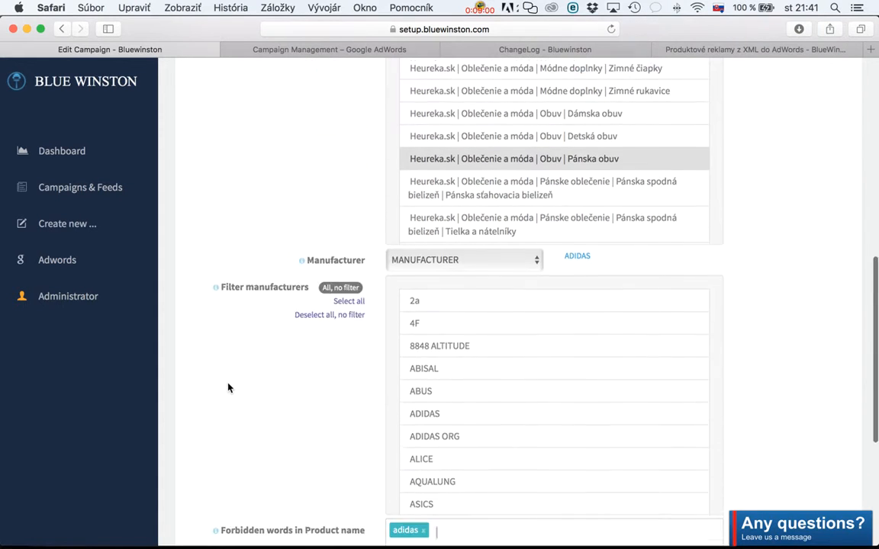
scroll(264, 402, "down", 3)
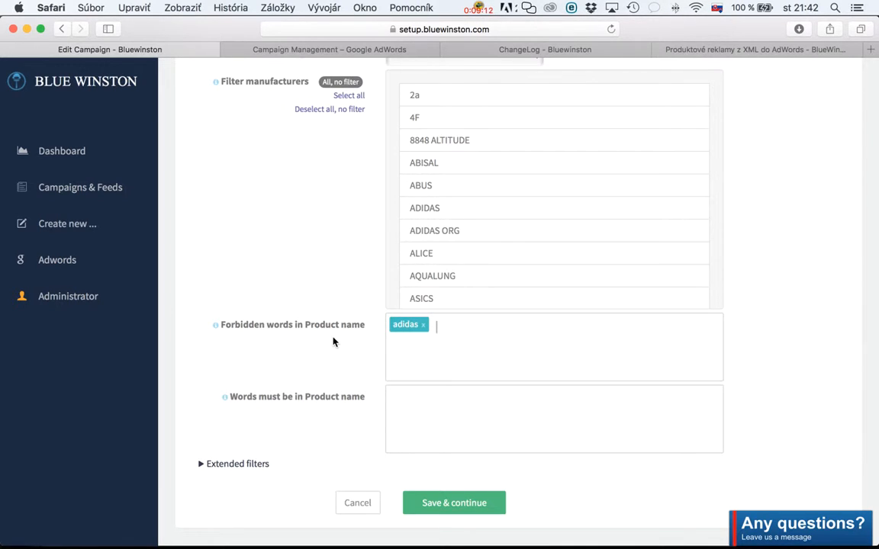
left_click(423, 326)
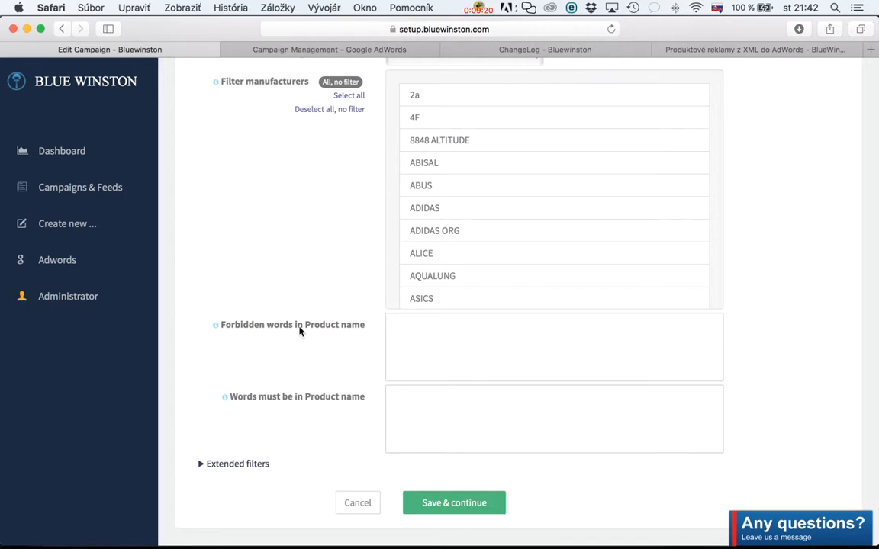
Add "adidas" to Words must be in Product name.
scroll(351, 404, "down", 1)
scroll(351, 403, "down", 2)
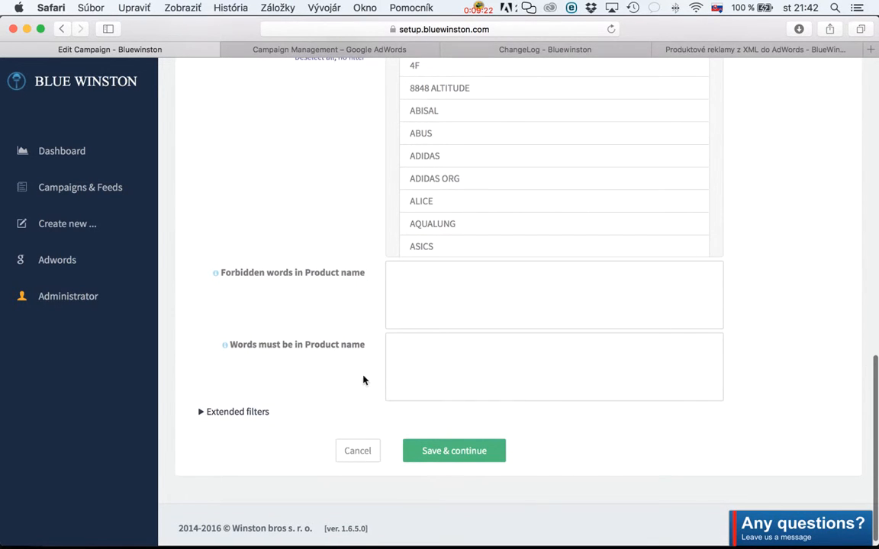
left_click(474, 354)
scroll(355, 282, "up", 5)
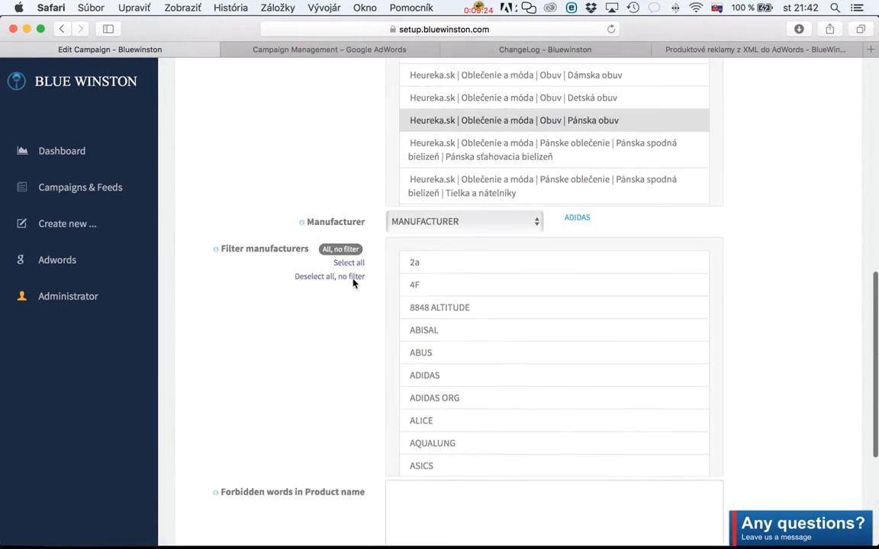
scroll(353, 283, "up", 6)
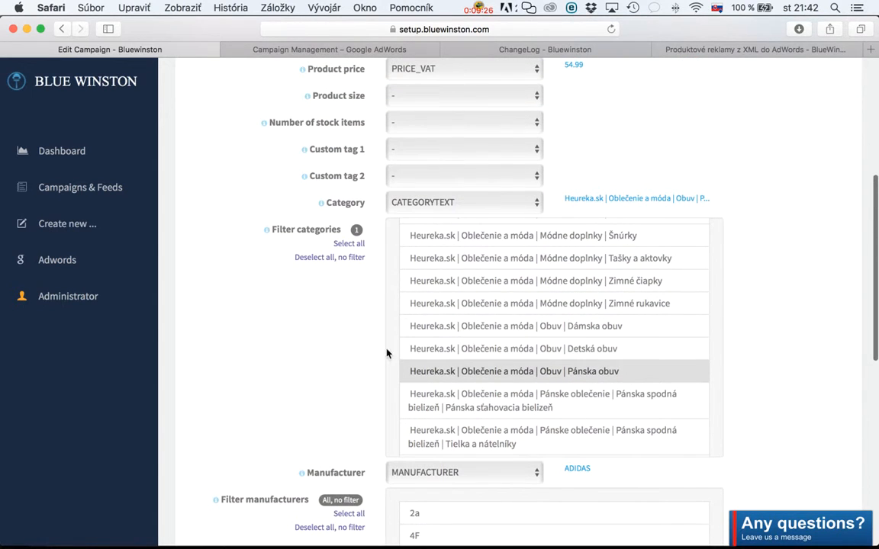
scroll(309, 367, "down", 8)
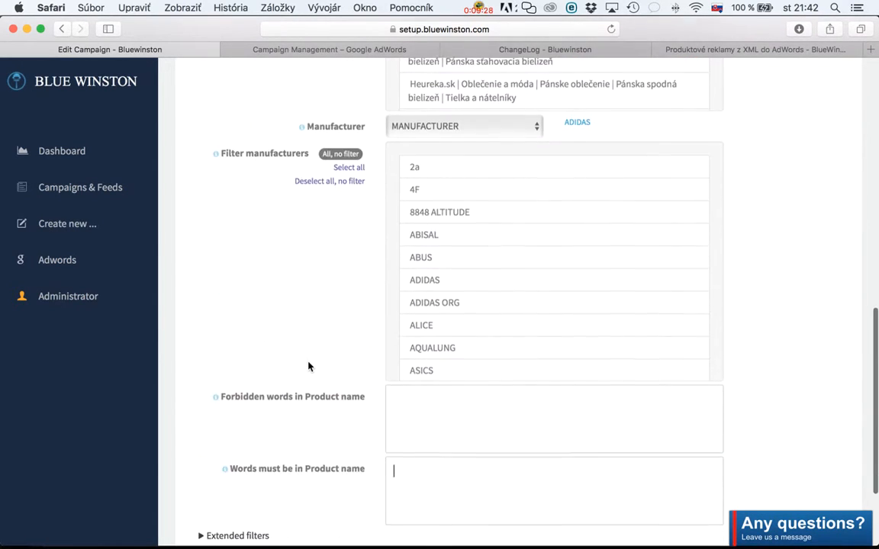
scroll(308, 367, "down", 3)
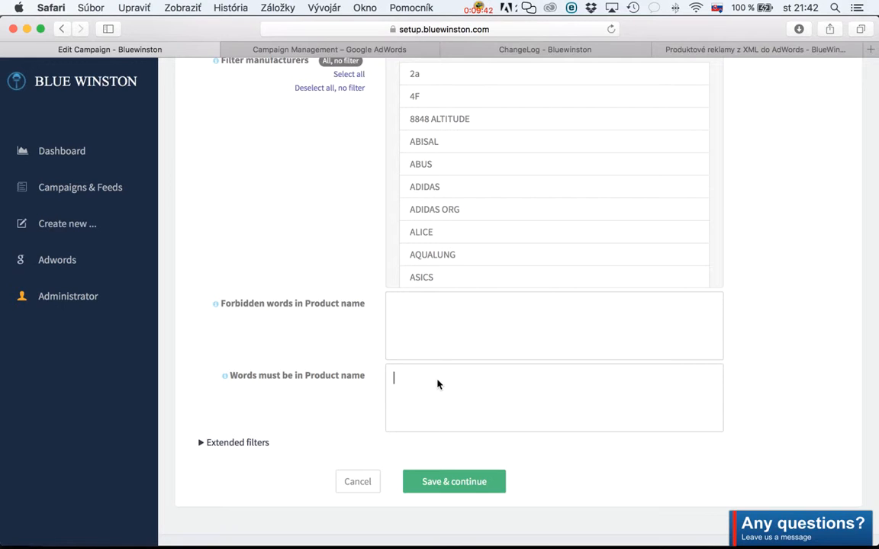
type("adidas")
key("Return")
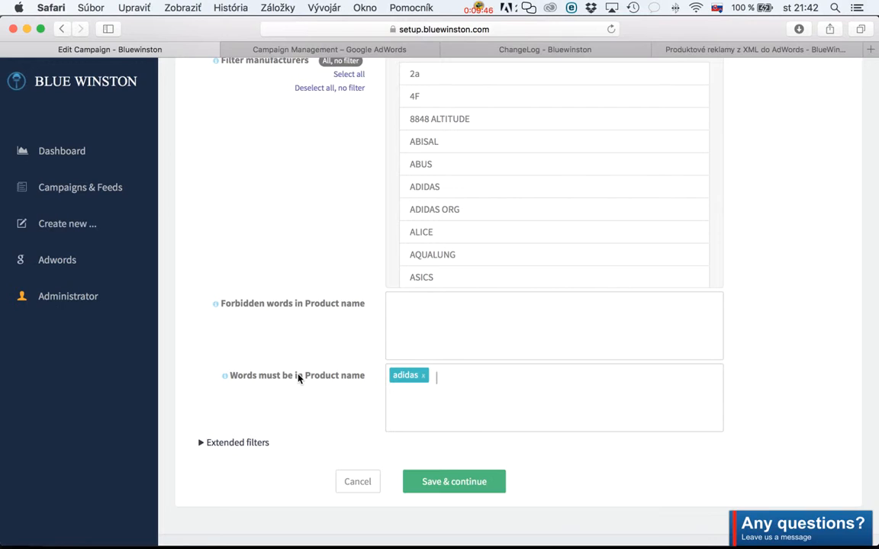
Add "slovo2" and the phrase "pripadne fraza" to Words must be in Product name.
type("slovo2")
key("Return")
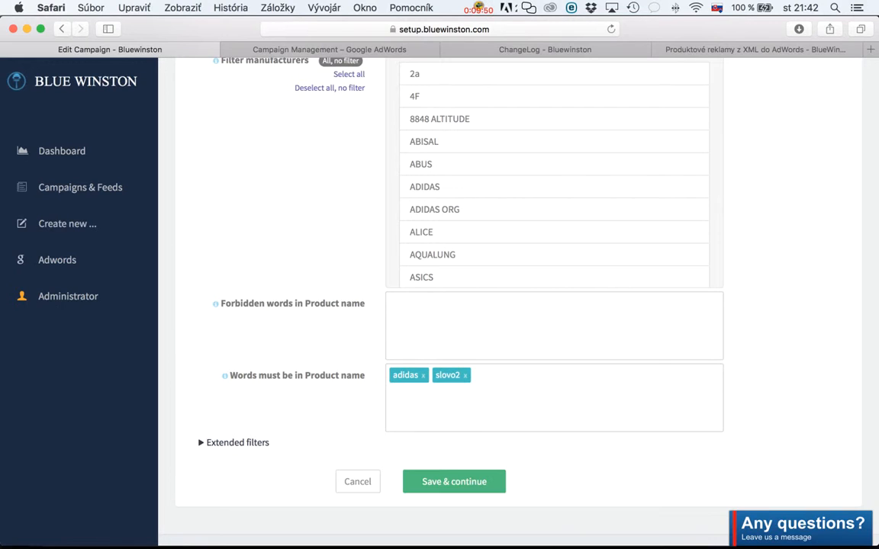
type("pripadne fraza")
key("Return")
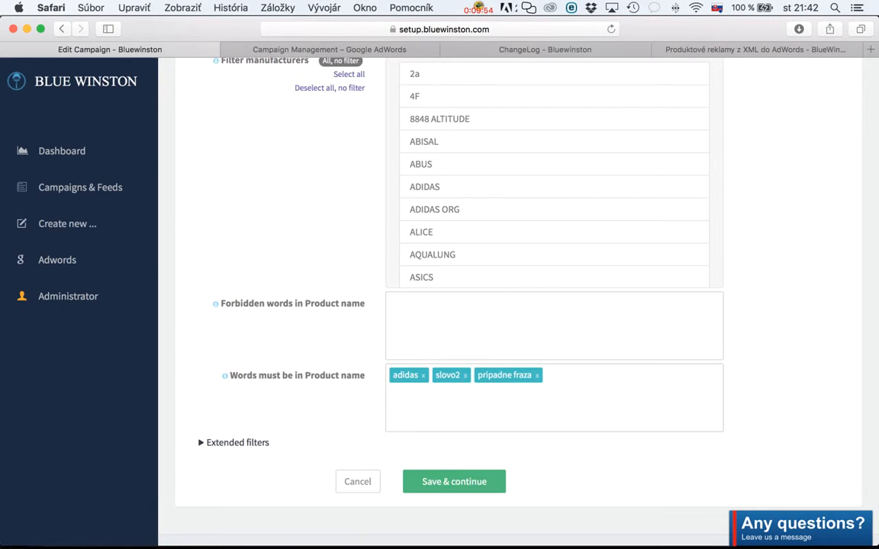
Remove "slovo2", "pripadne fraza" and "adidas" from Words must be in Product name.
left_click(464, 375)
left_click(495, 376)
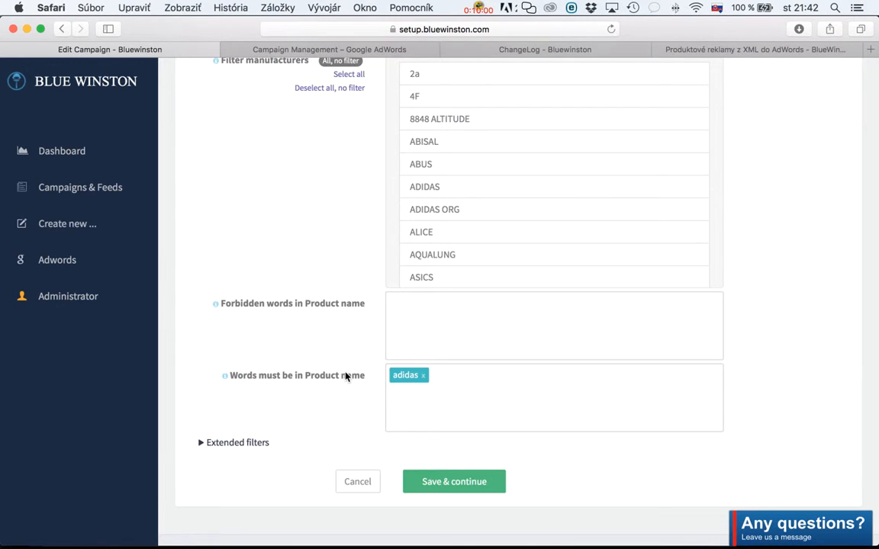
scroll(345, 375, "up", 3)
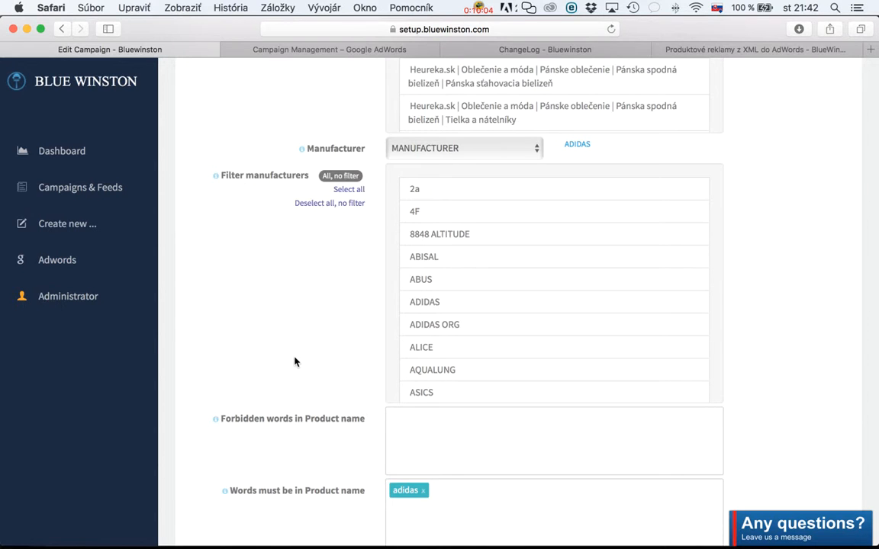
scroll(295, 362, "up", 4)
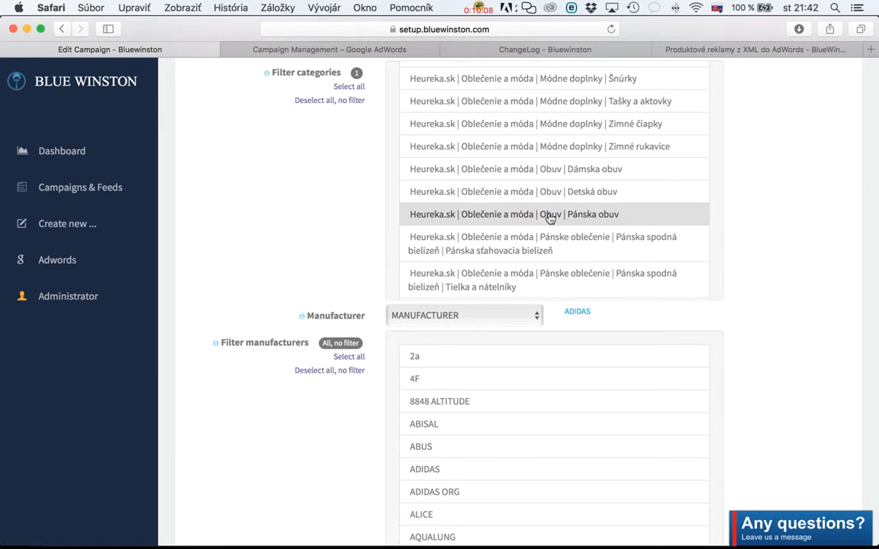
scroll(209, 336, "down", 6)
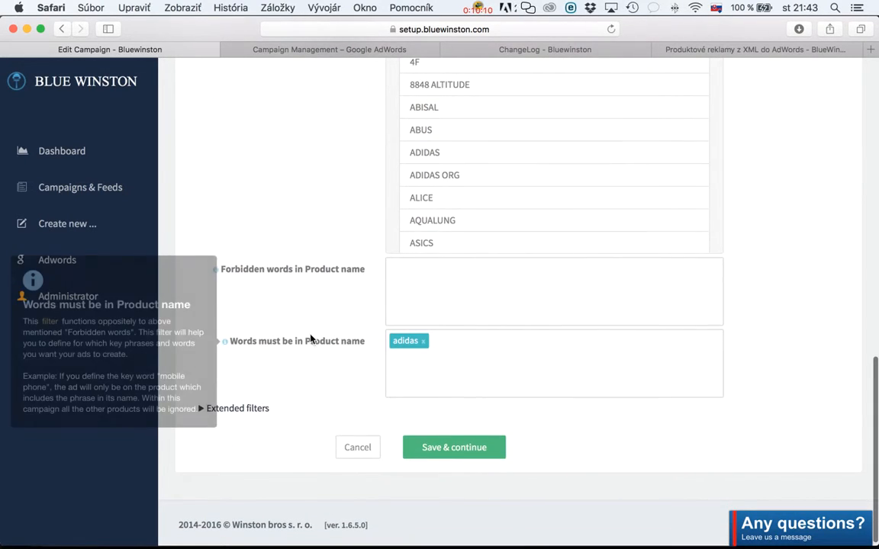
left_click(423, 342)
scroll(227, 392, "down", 1)
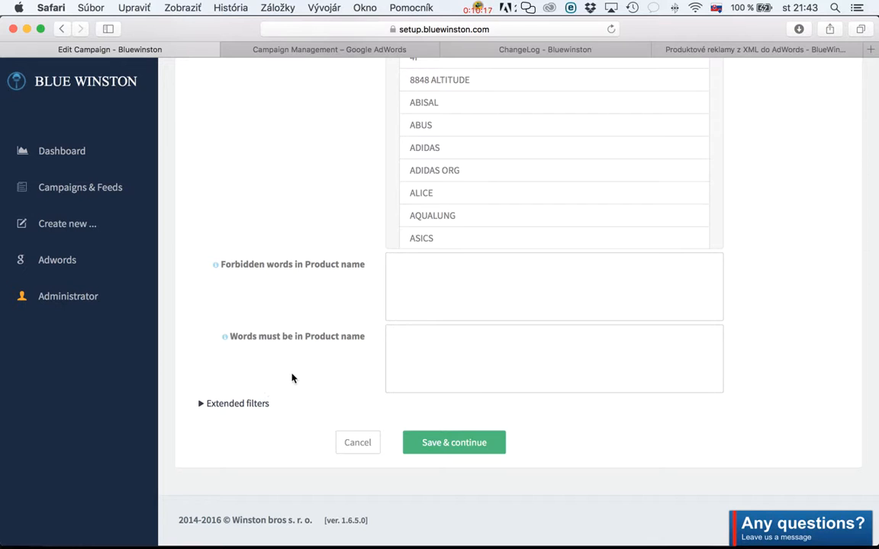
Expand the Extended filters section below the product-name word filters.
scroll(290, 377, "up", 10)
scroll(289, 377, "up", 5)
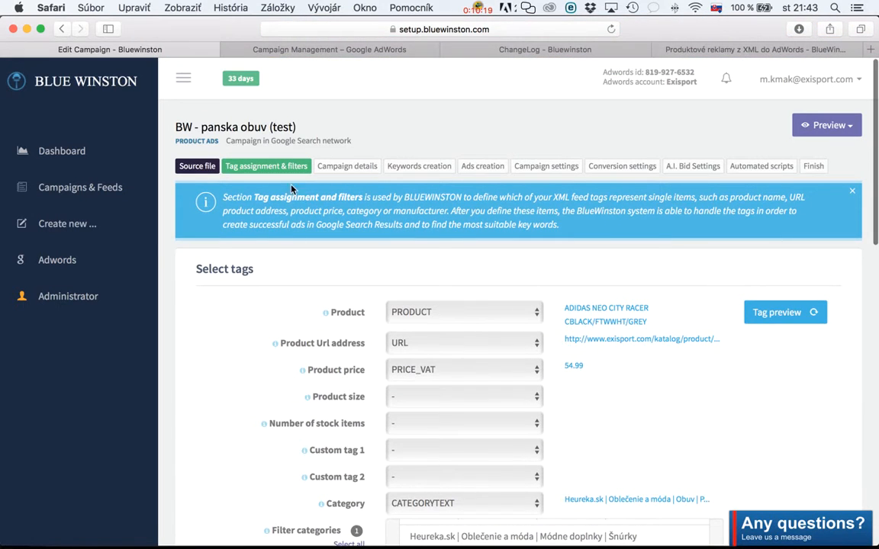
scroll(294, 352, "down", 1)
scroll(292, 352, "down", 15)
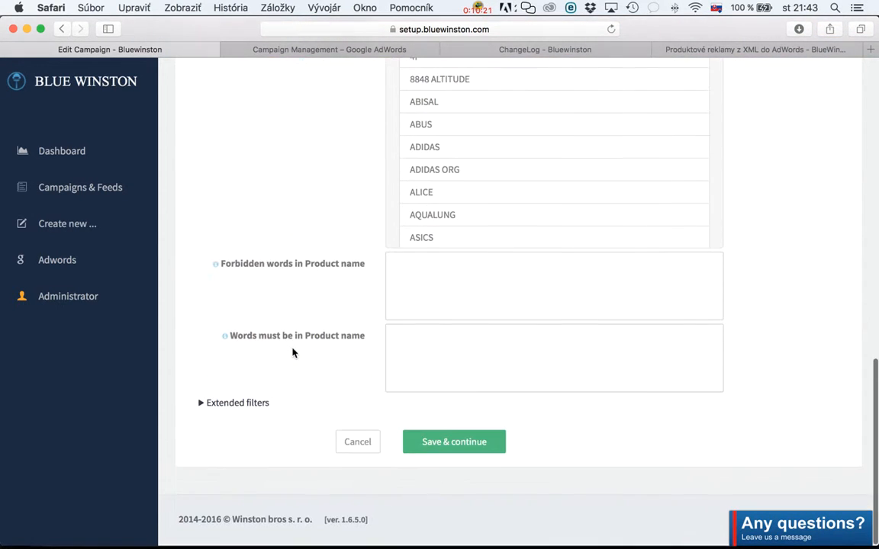
left_click(249, 405)
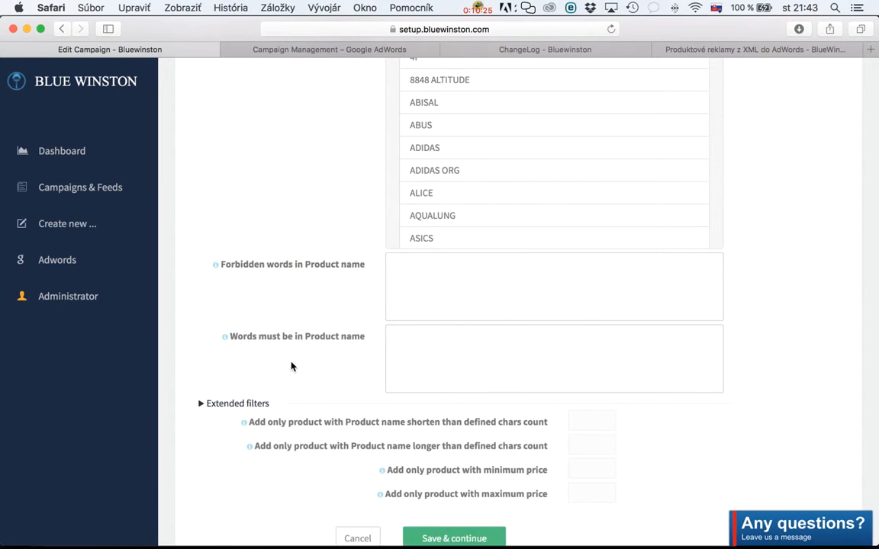
scroll(286, 366, "down", 3)
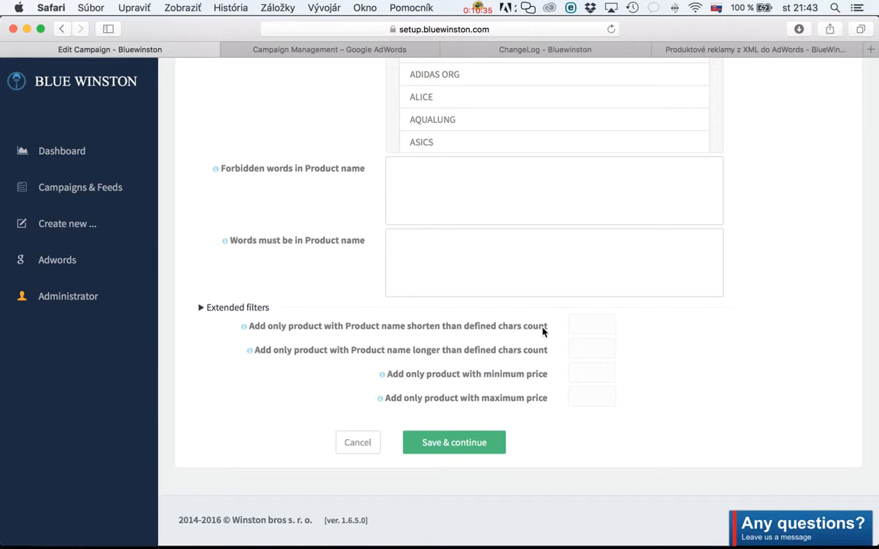
Set the extended price filters to a minimum price of 30 and a maximum price of 400.
left_click(579, 329)
left_click(574, 370)
scroll(683, 366, "up", 10)
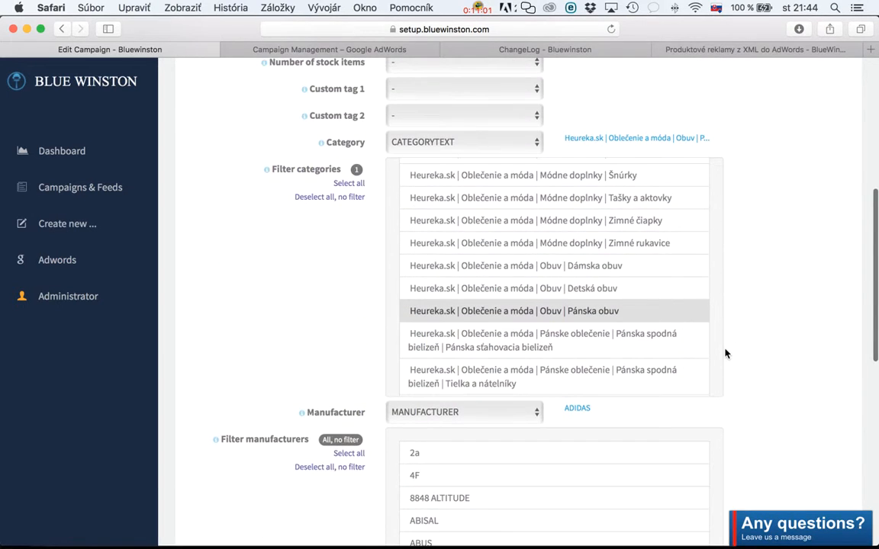
scroll(725, 353, "down", 1)
scroll(582, 212, "down", 2)
scroll(590, 365, "down", 3)
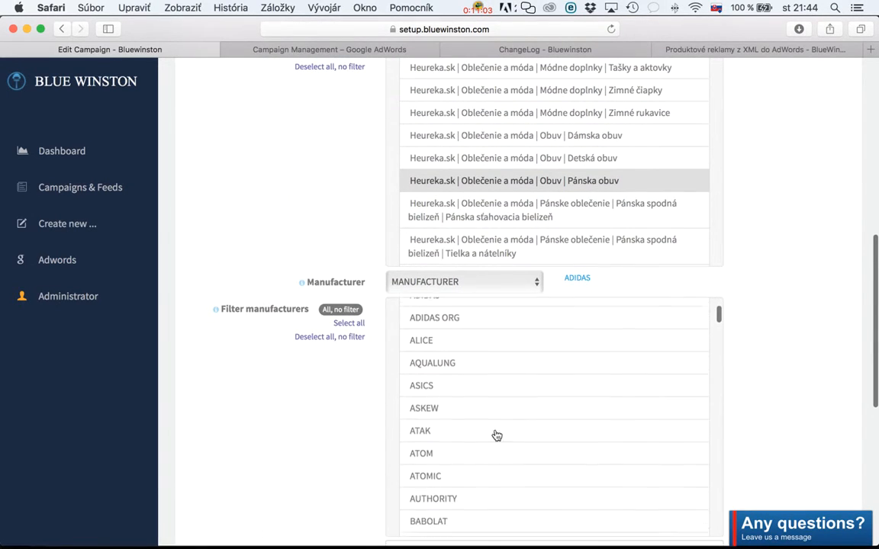
scroll(196, 413, "down", 5)
scroll(196, 412, "down", 4)
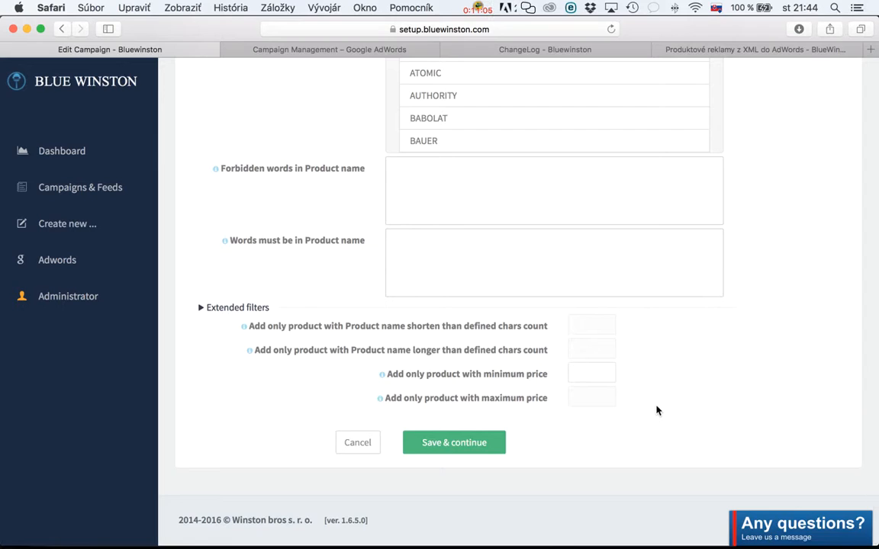
type("30")
key("Tab")
type("400")
triple_click(443, 400)
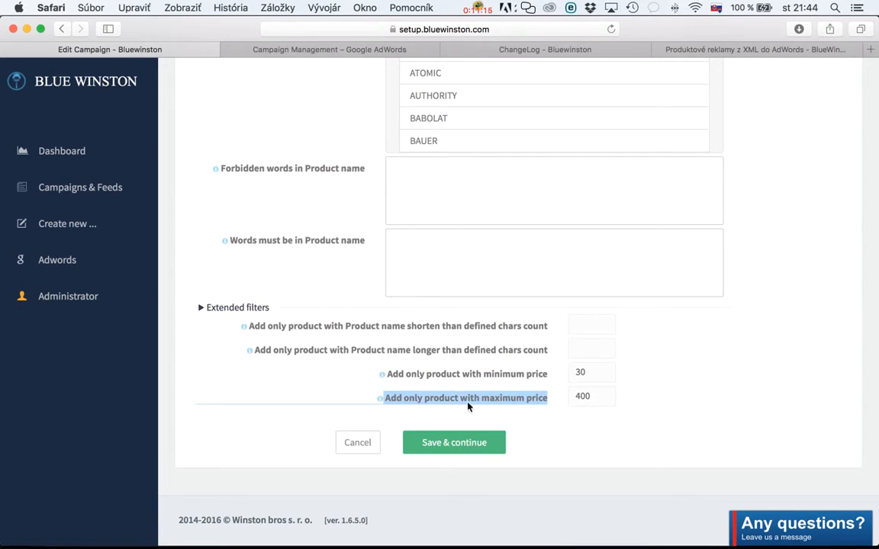
Clear the maximum price value in the extended filters.
left_click(607, 395)
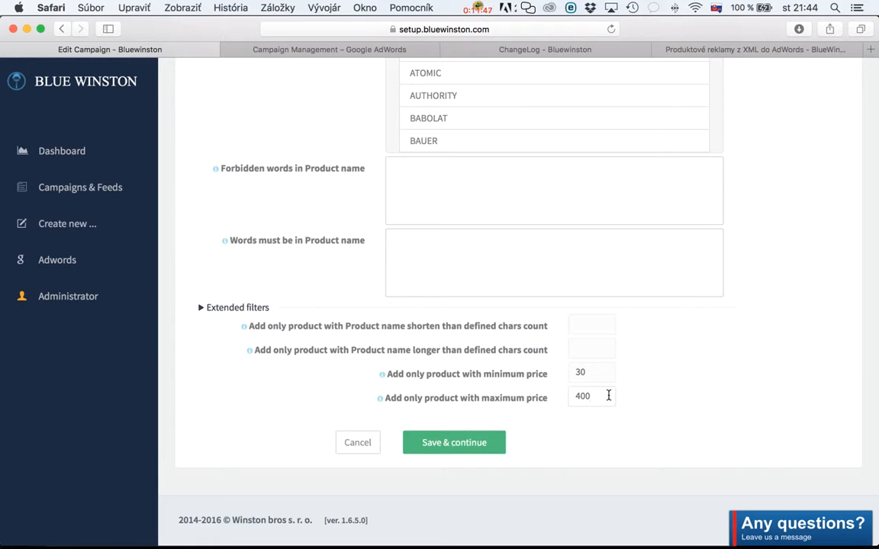
key("BackSpace")
key("BackSpace")
key("BackSpace")
Set the minimum price in the extended filters to 10 and review the category and manufacturer filters.
left_click(582, 374)
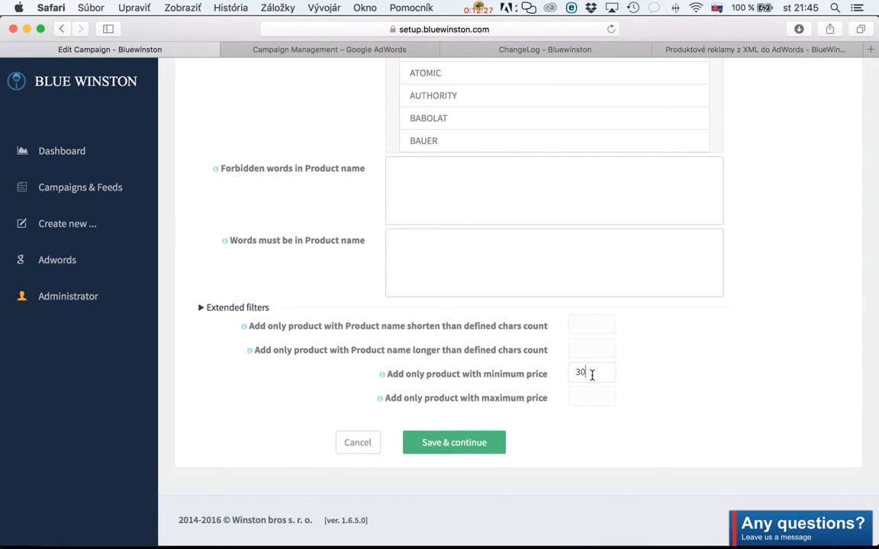
double_click(592, 375)
scroll(379, 358, "up", 1)
scroll(379, 358, "up", 5)
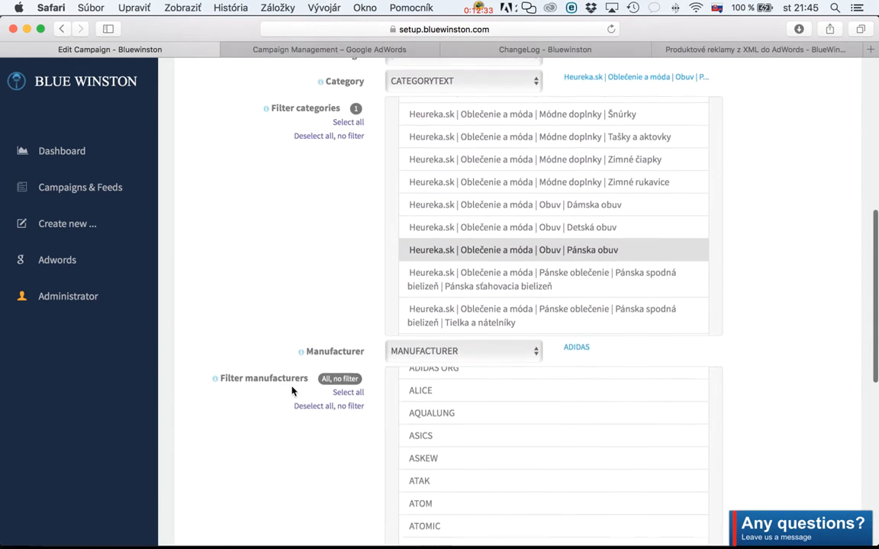
scroll(292, 390, "down", 4)
scroll(292, 391, "down", 3)
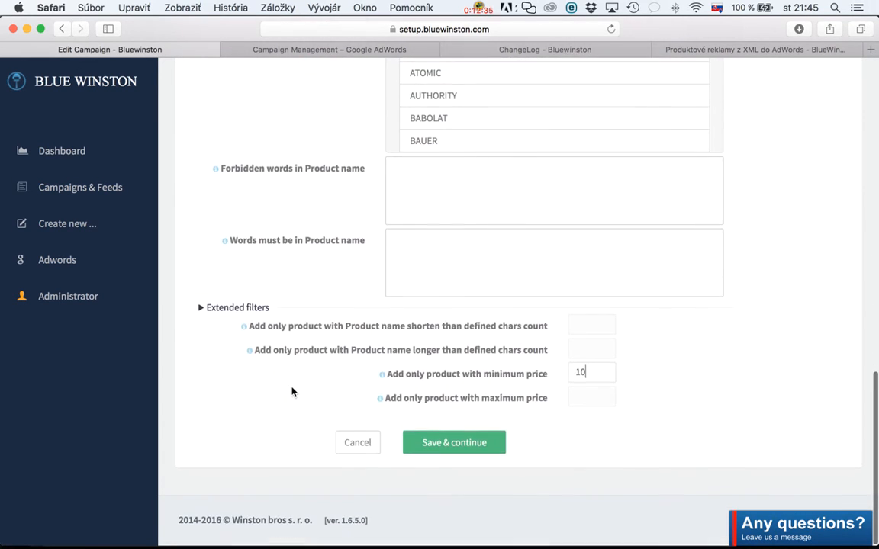